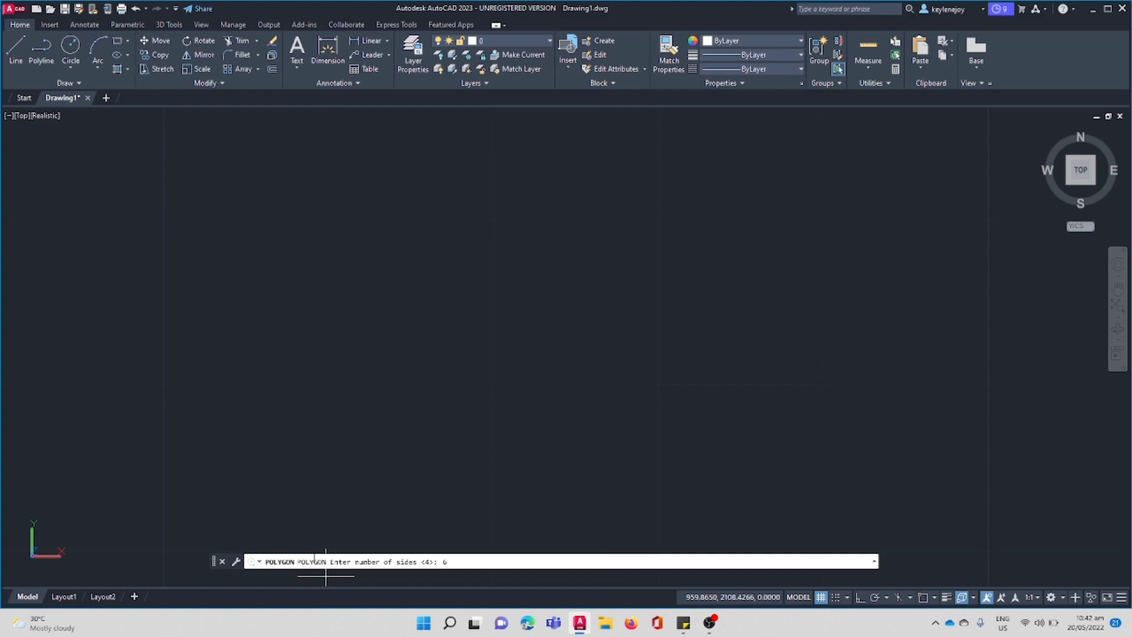
Draw a six-sided polygon in the drawing's upper-left area, inscribed in a circle of radius 5.
key(Return)
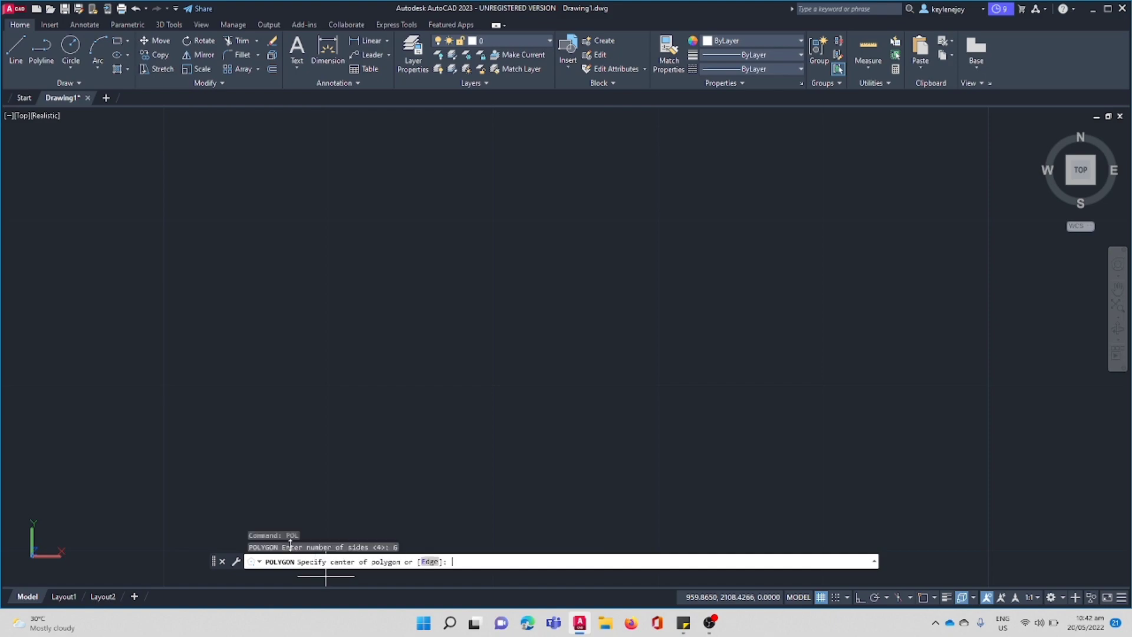
click(261, 190)
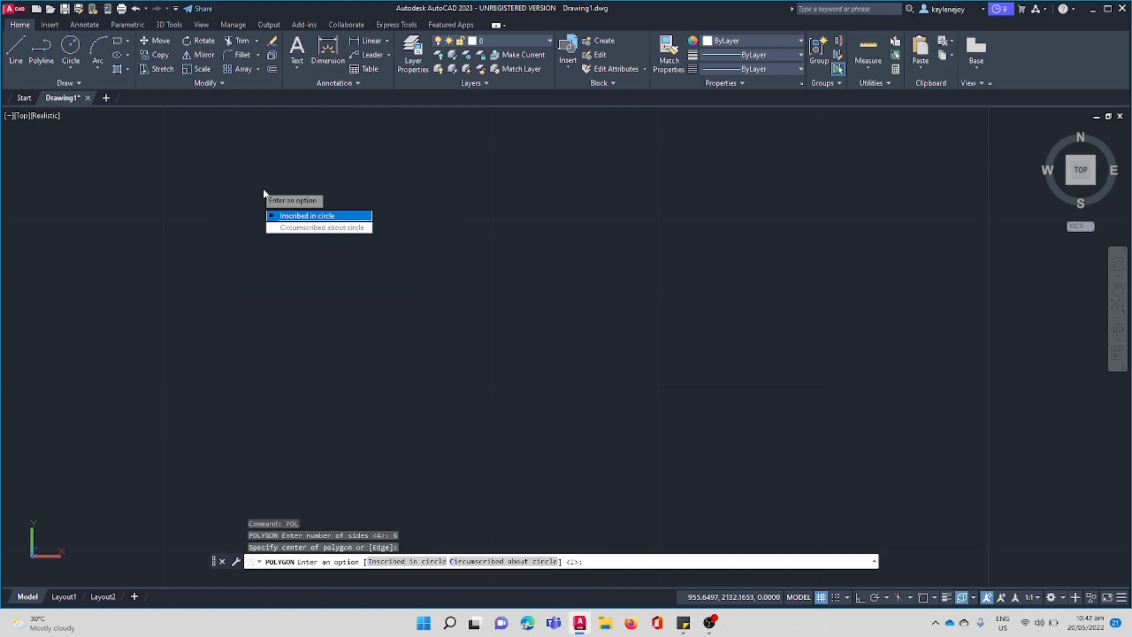
click(278, 221)
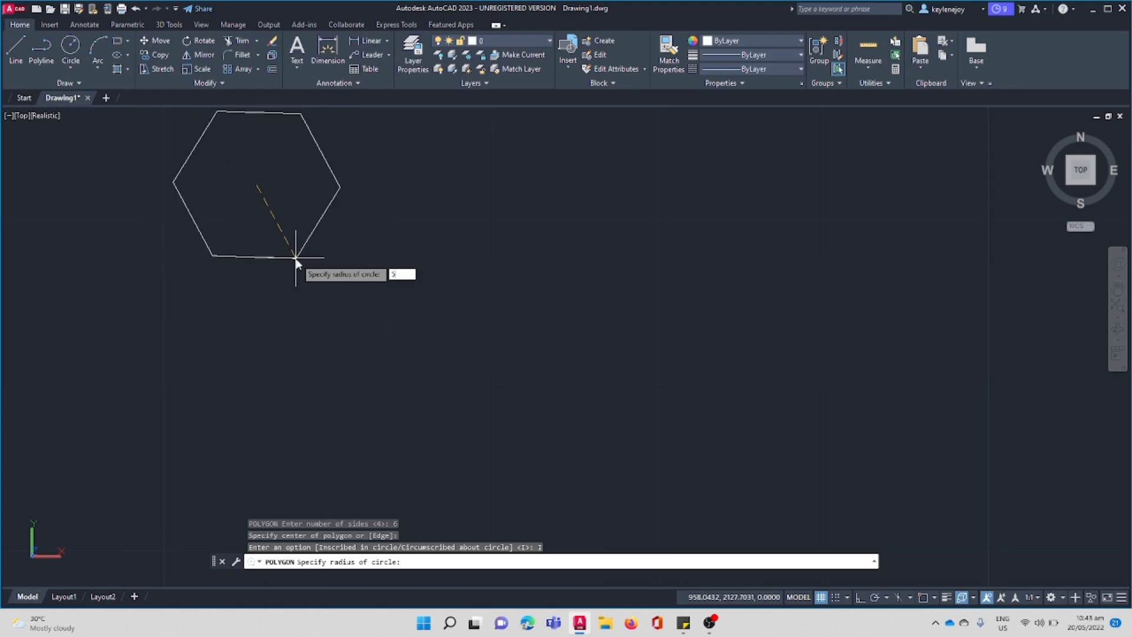
key(Return)
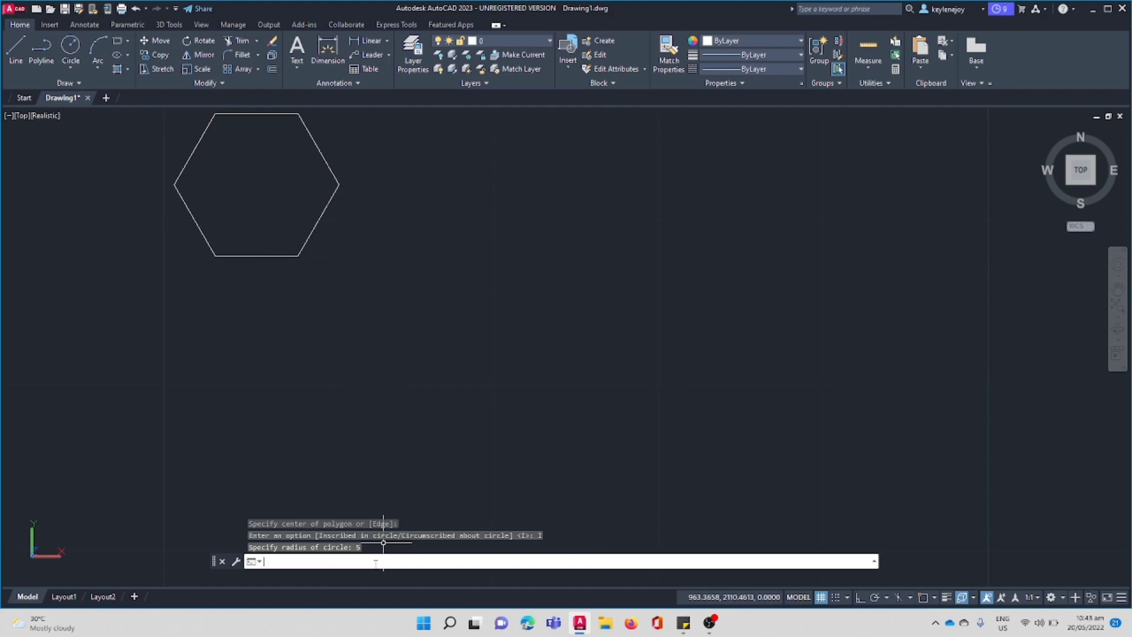
Draw a seven-sided polygon inscribed in a circle of radius about 3.9, beside the hexagon and slightly overlapping it.
text(pol)
key(Return)
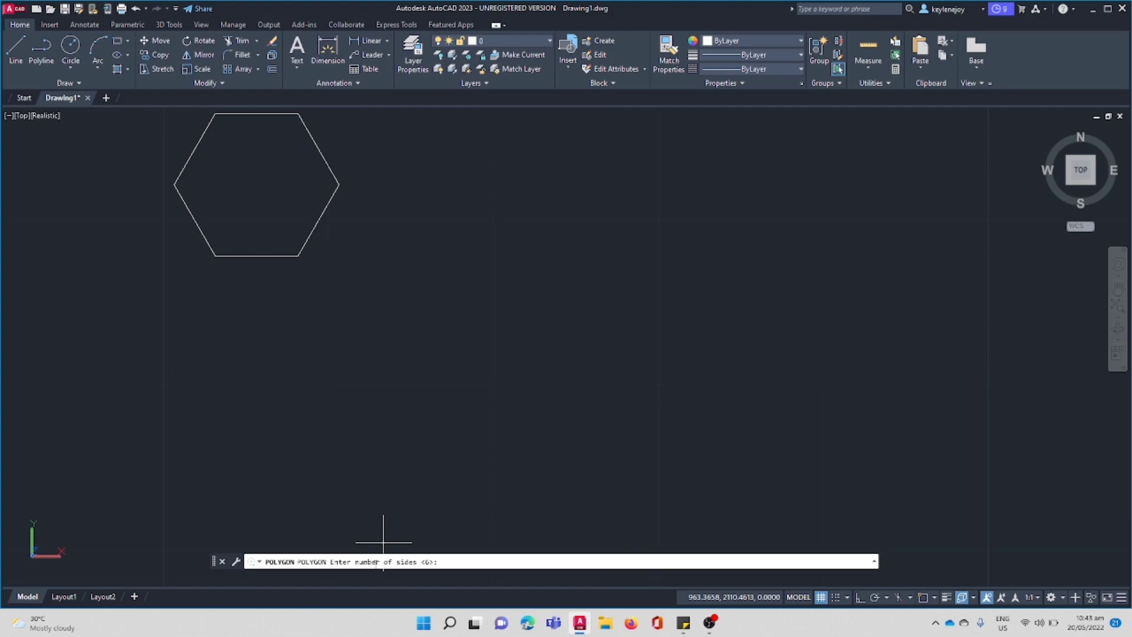
key(Return)
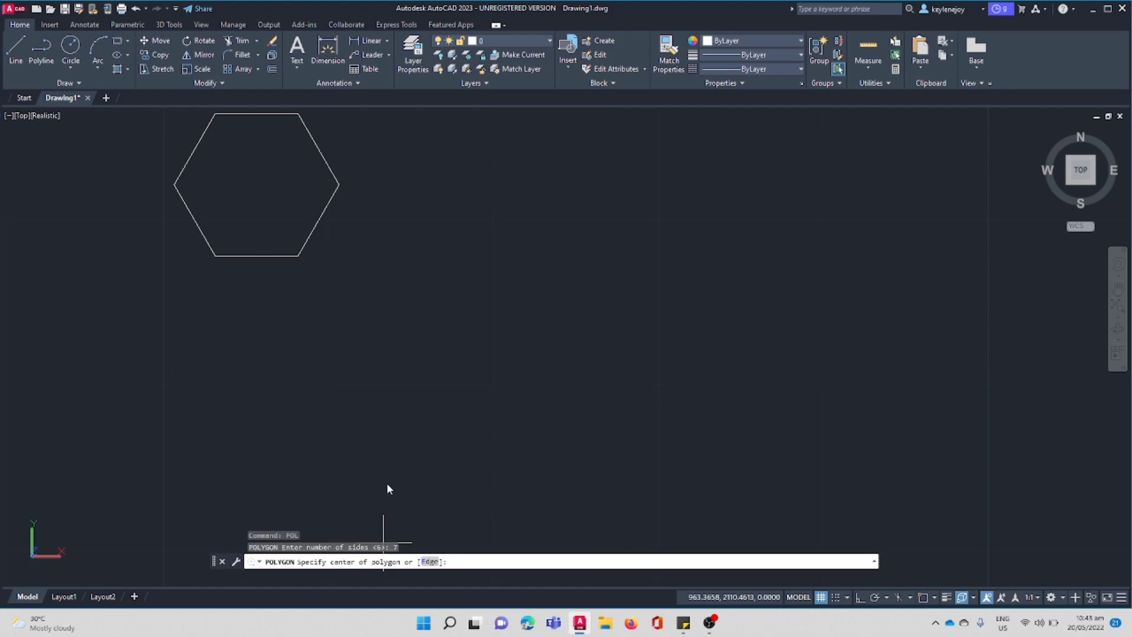
click(411, 191)
click(451, 207)
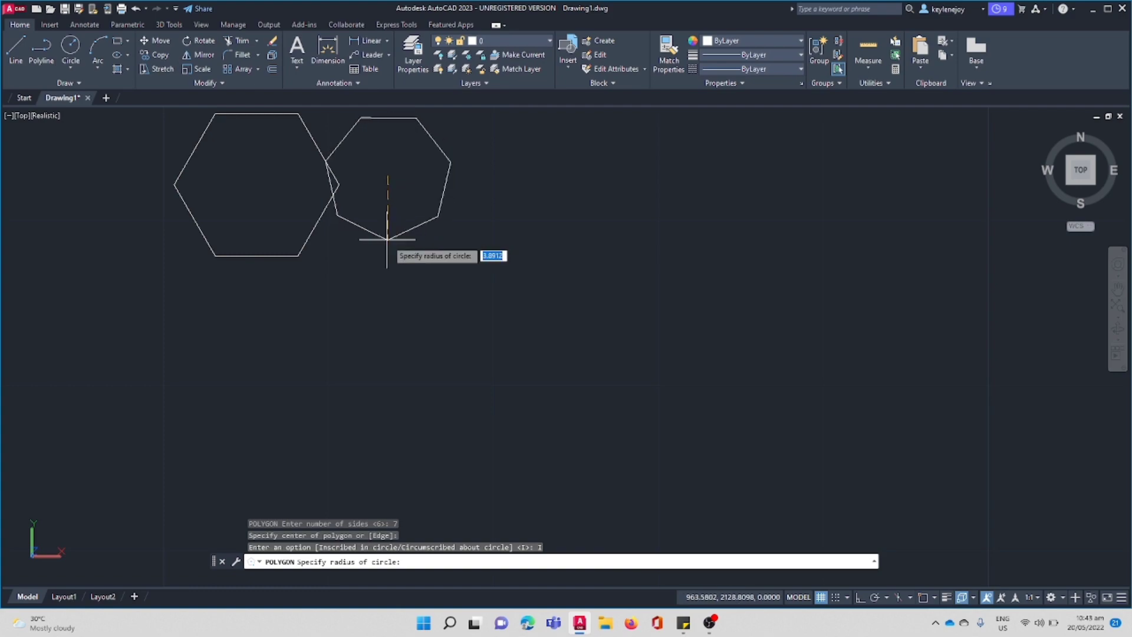
click(387, 239)
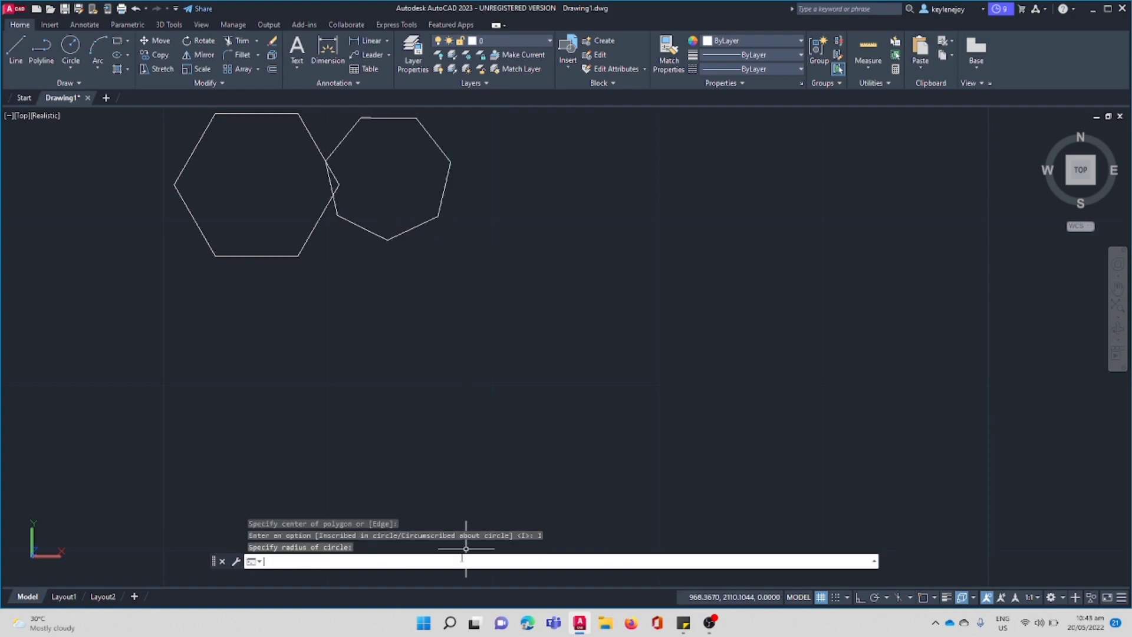
Draw an eight-sided polygon, inscribed in a circle, in the open space to the right of the heptagon.
text(pol)
key(Return)
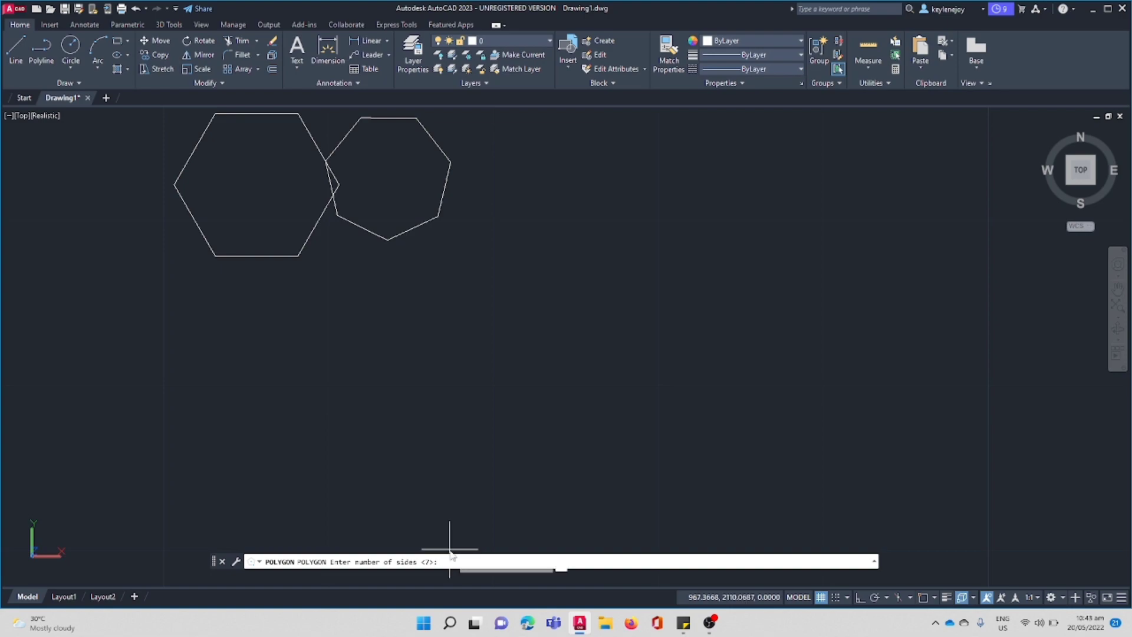
text(8)
key(Return)
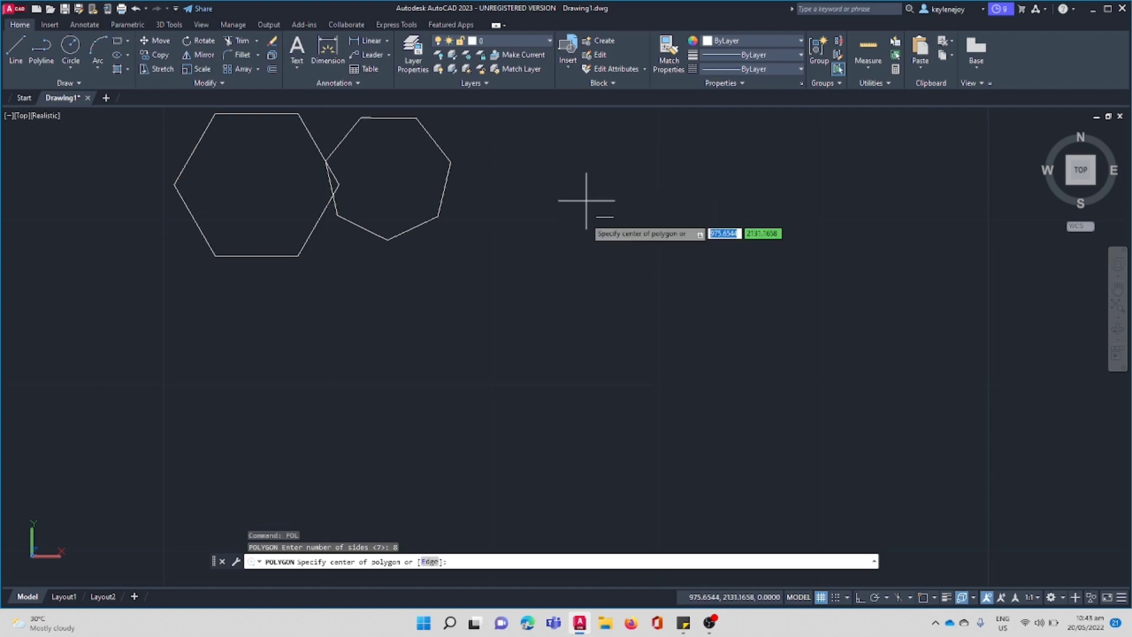
click(582, 246)
click(646, 277)
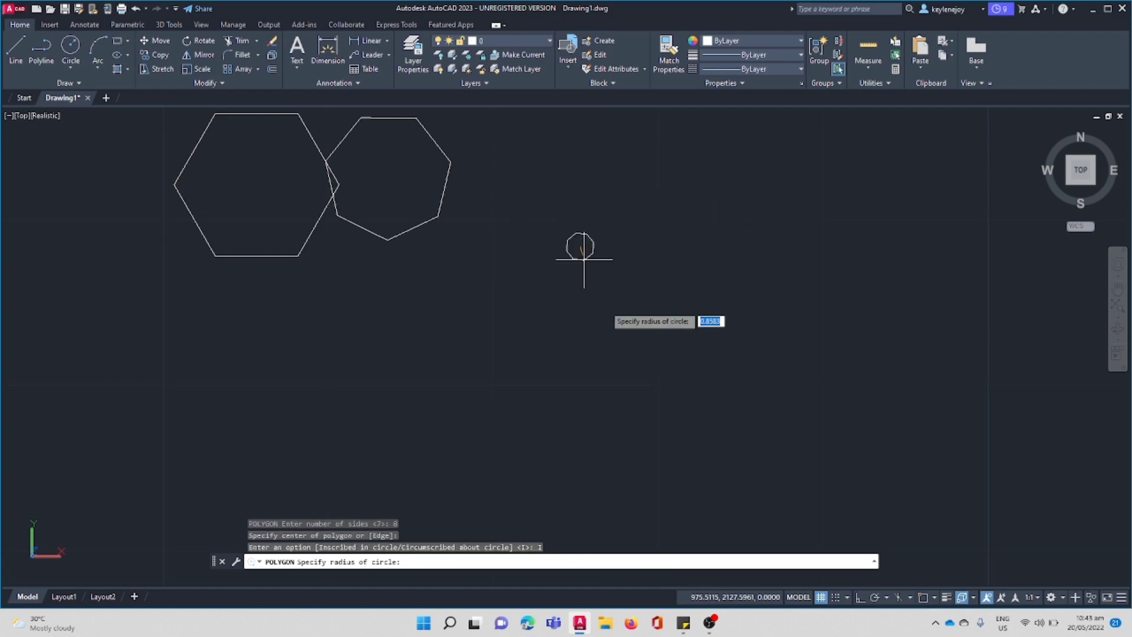
click(611, 327)
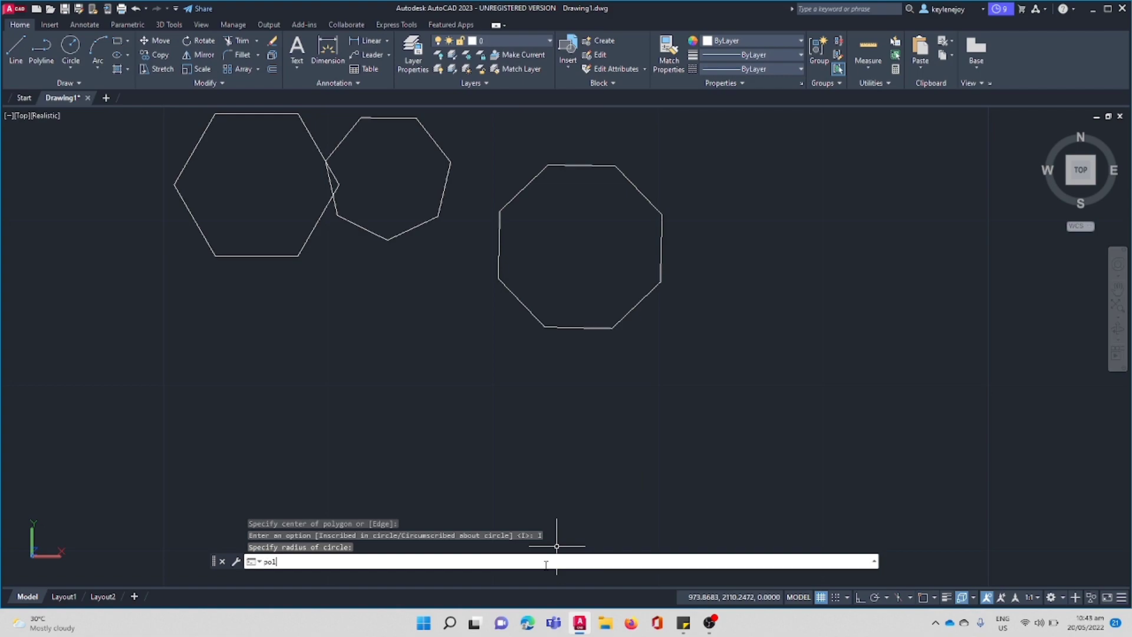
Draw a nine-sided polygon, inscribed in a circle and slightly larger than the octagon, on the octagon's right side.
key(Return)
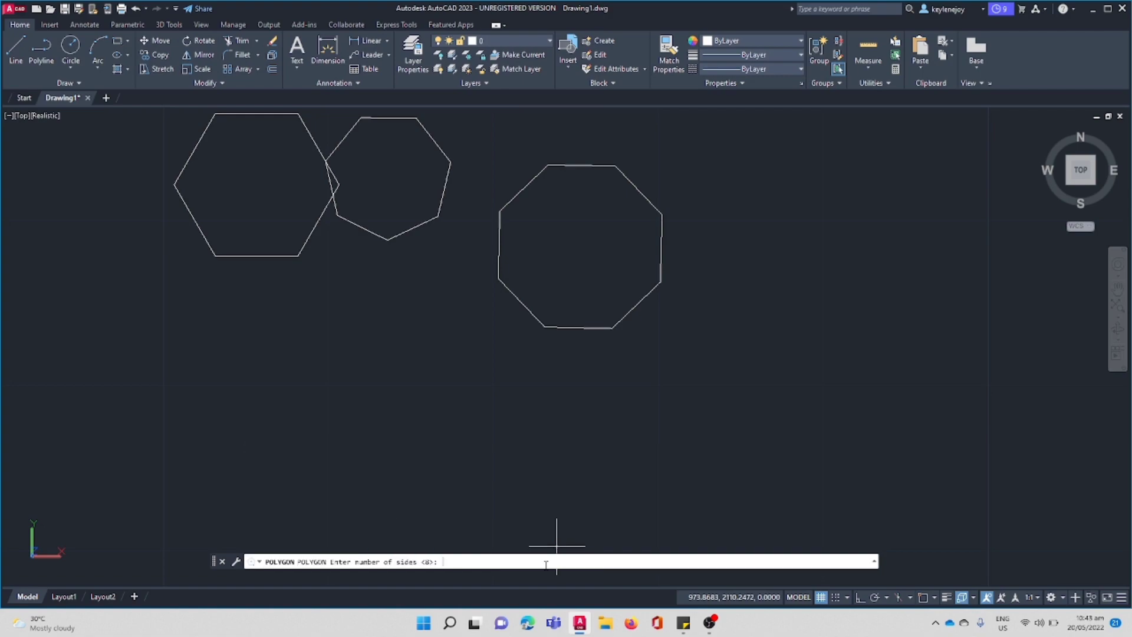
text(9)
key(Return)
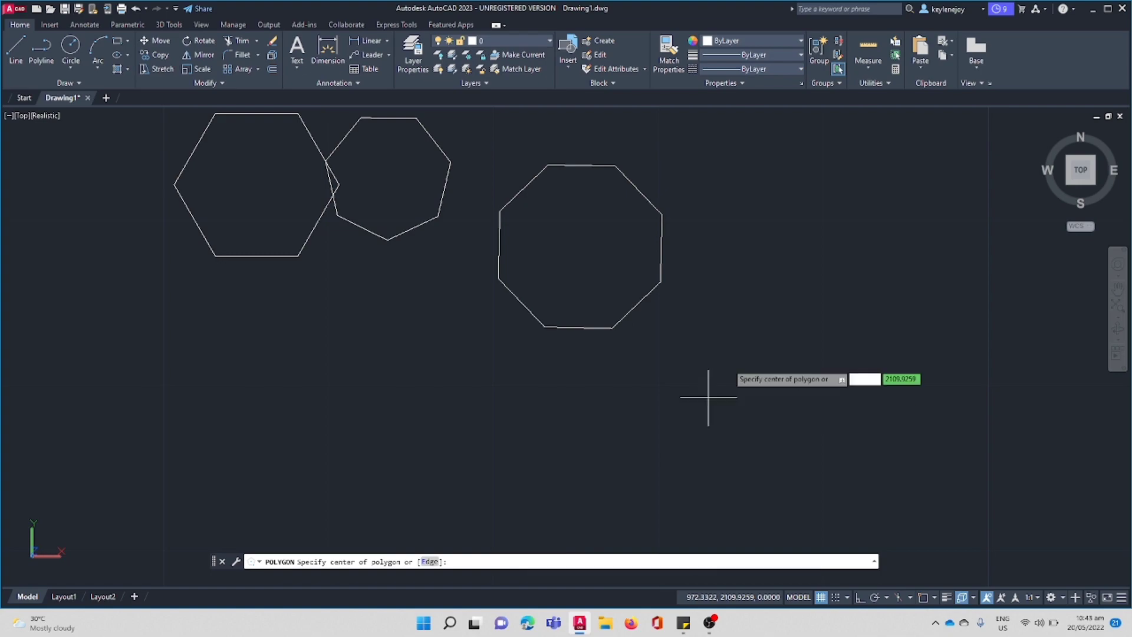
click(752, 236)
click(815, 244)
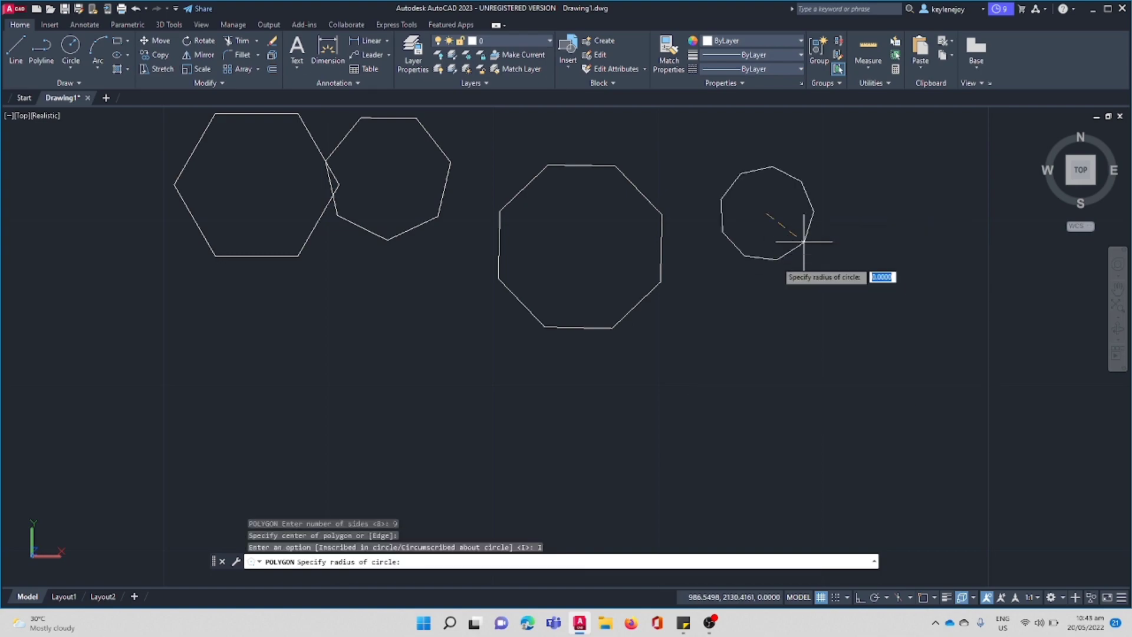
click(793, 311)
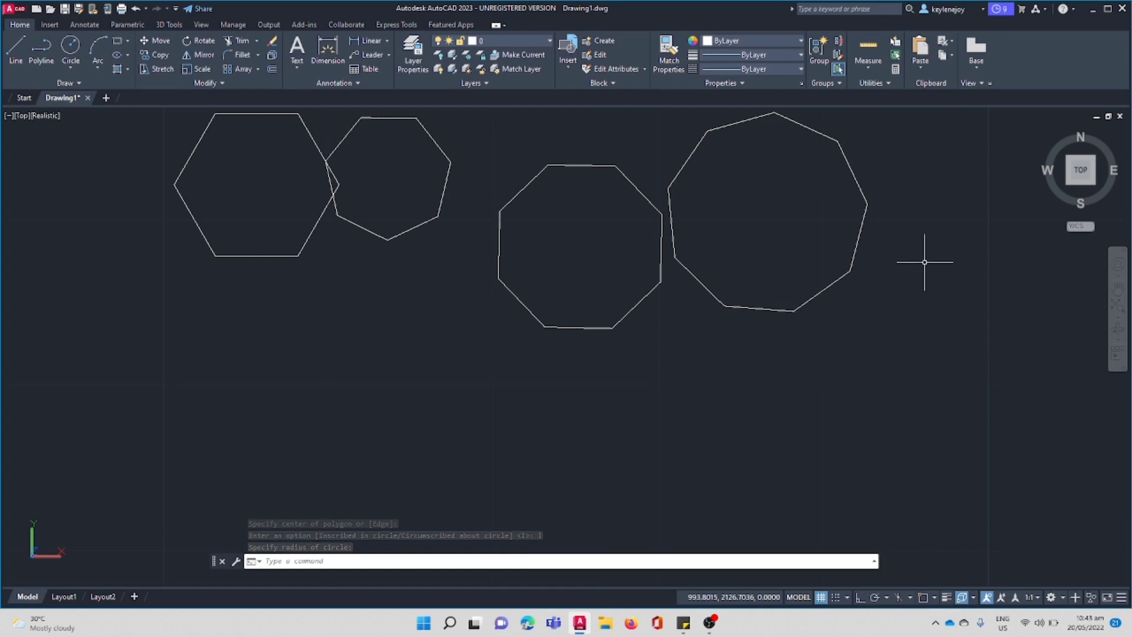
Copy the octagon three times into the empty area below the row of polygons, spaced from left to right.
click(496, 158)
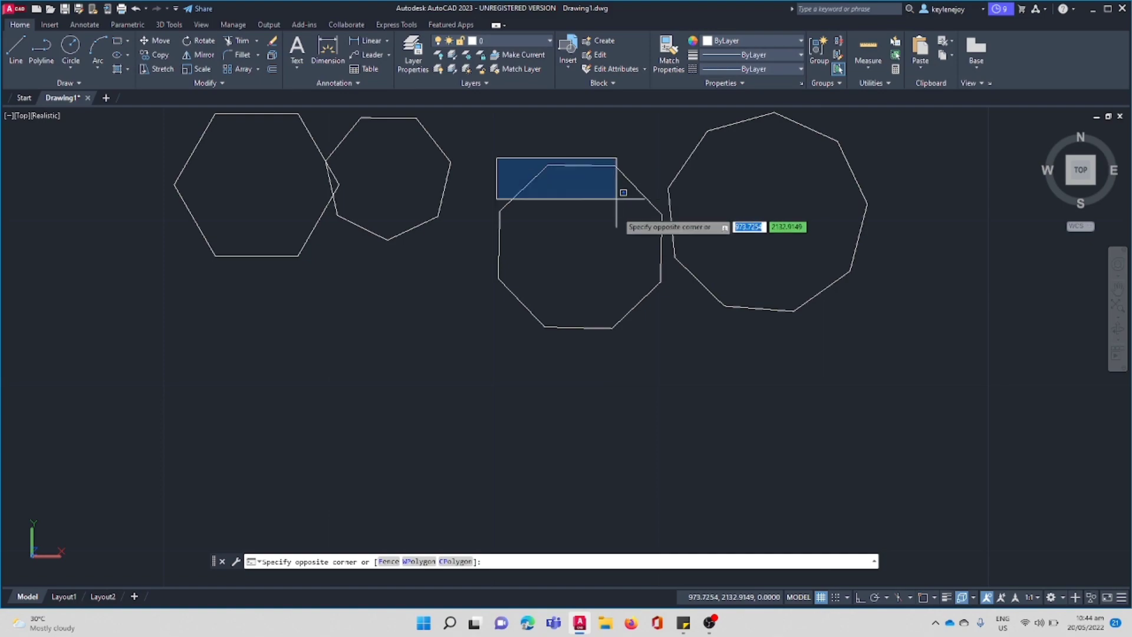
click(668, 361)
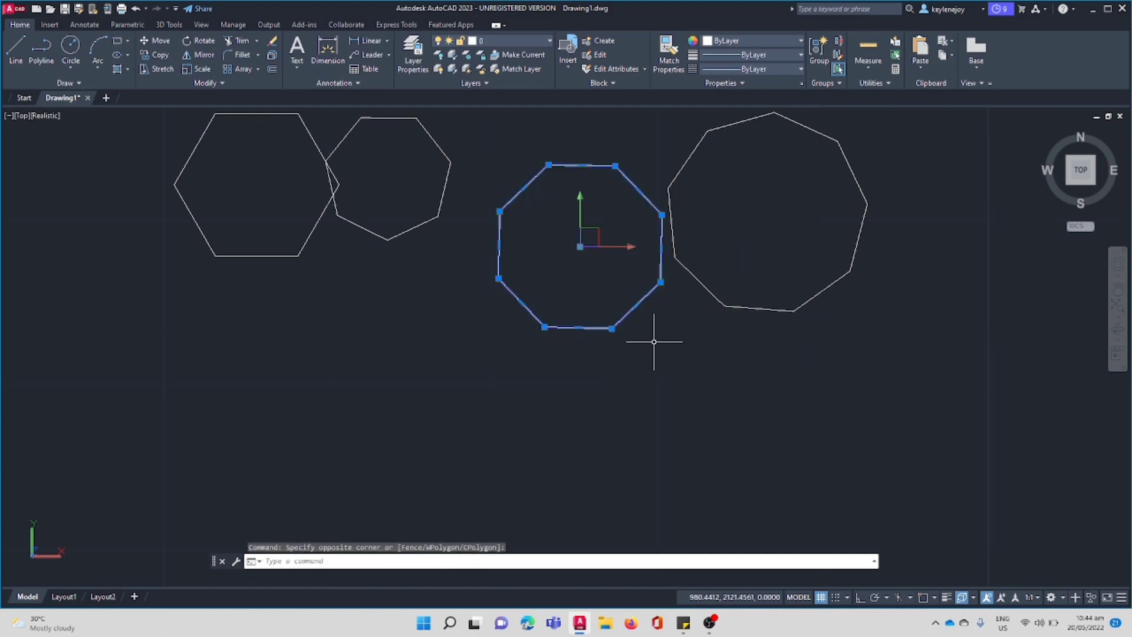
click(157, 55)
click(560, 239)
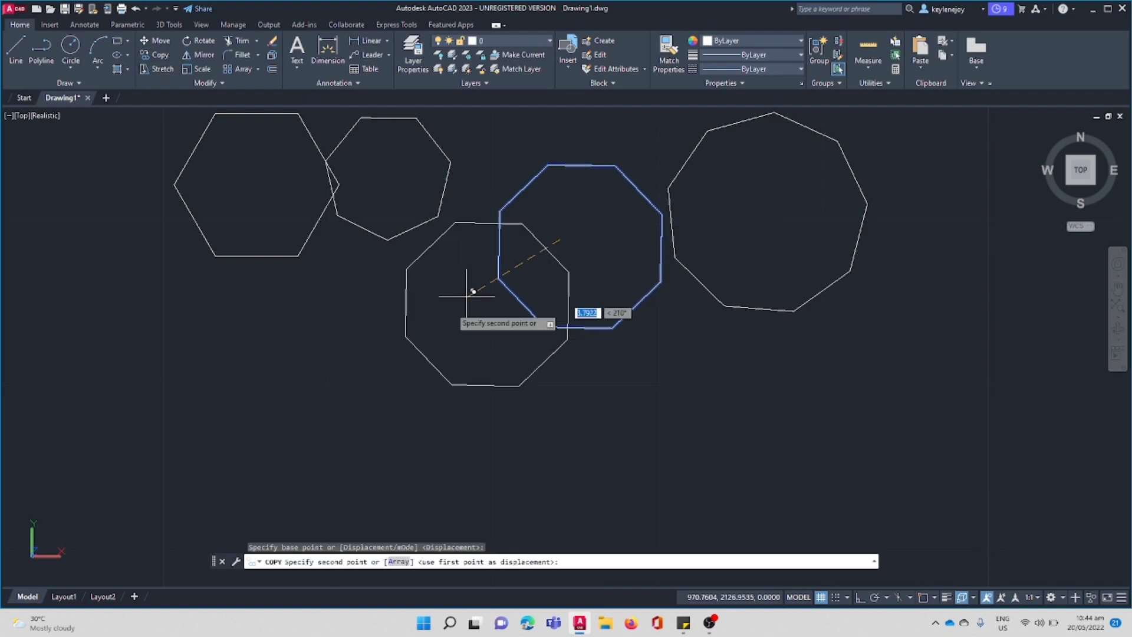
click(379, 357)
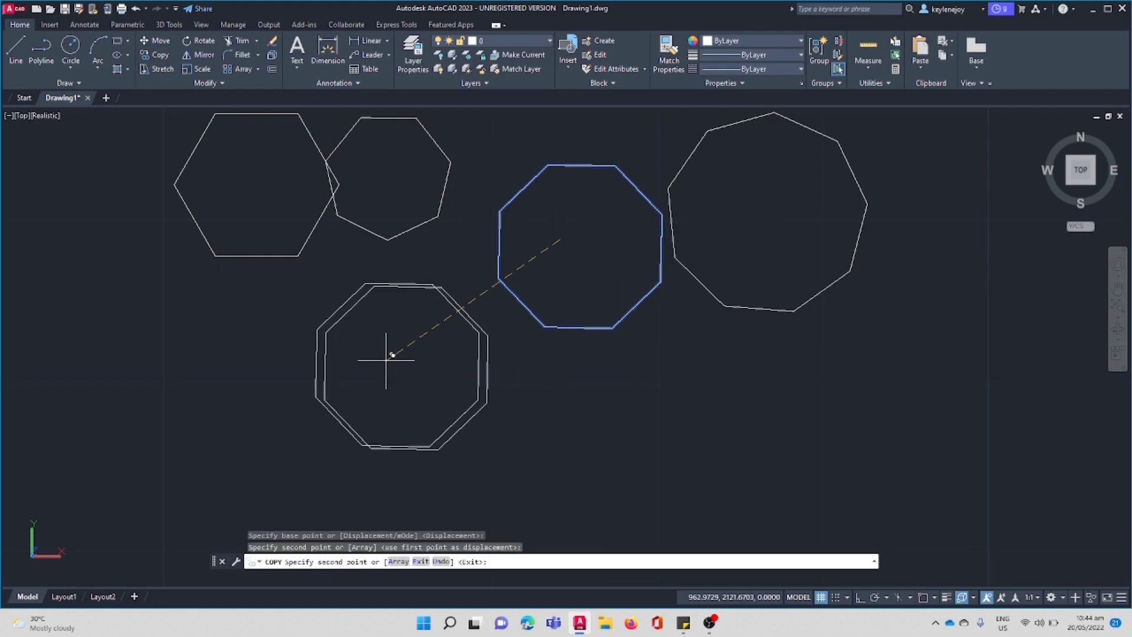
click(644, 446)
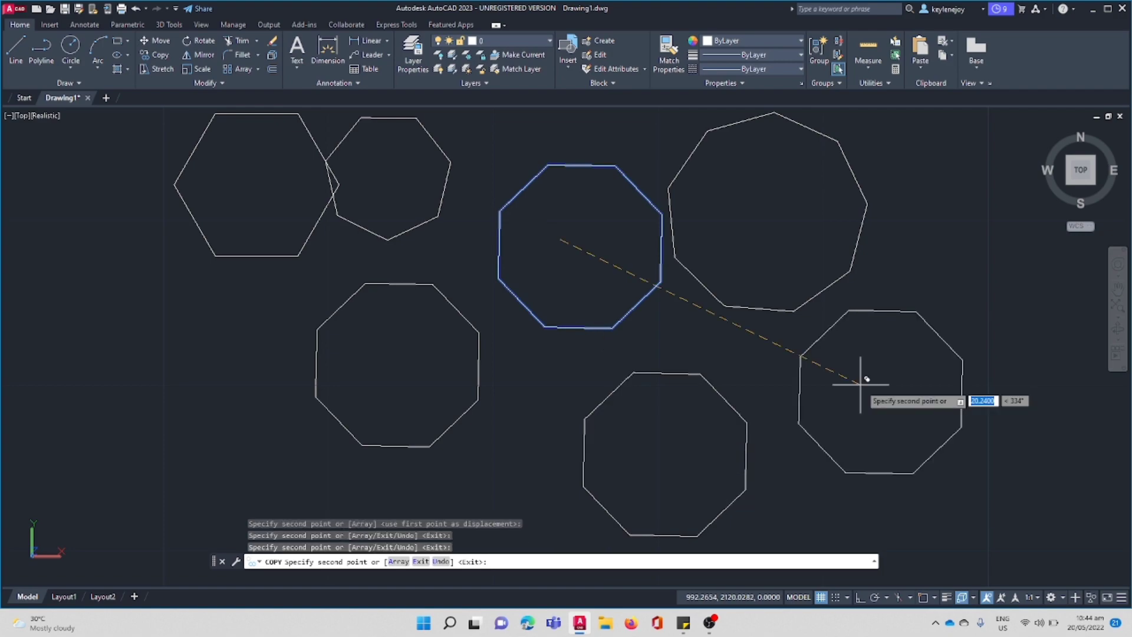
click(860, 384)
key(Escape)
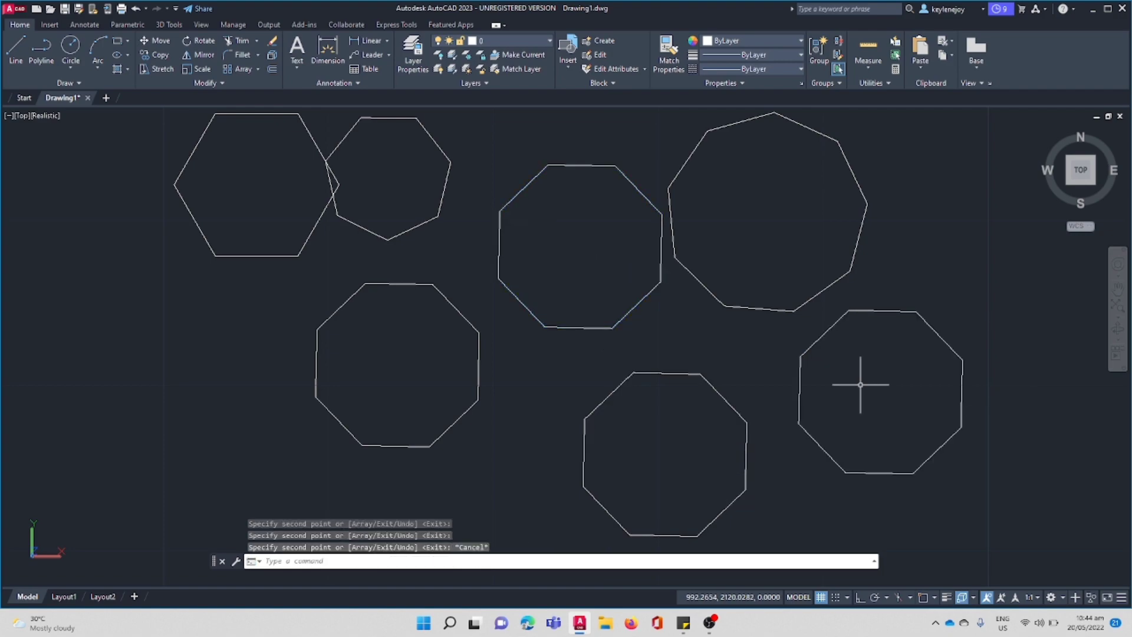
Move the hexagon down and to the left so it is clear of the heptagon.
click(308, 128)
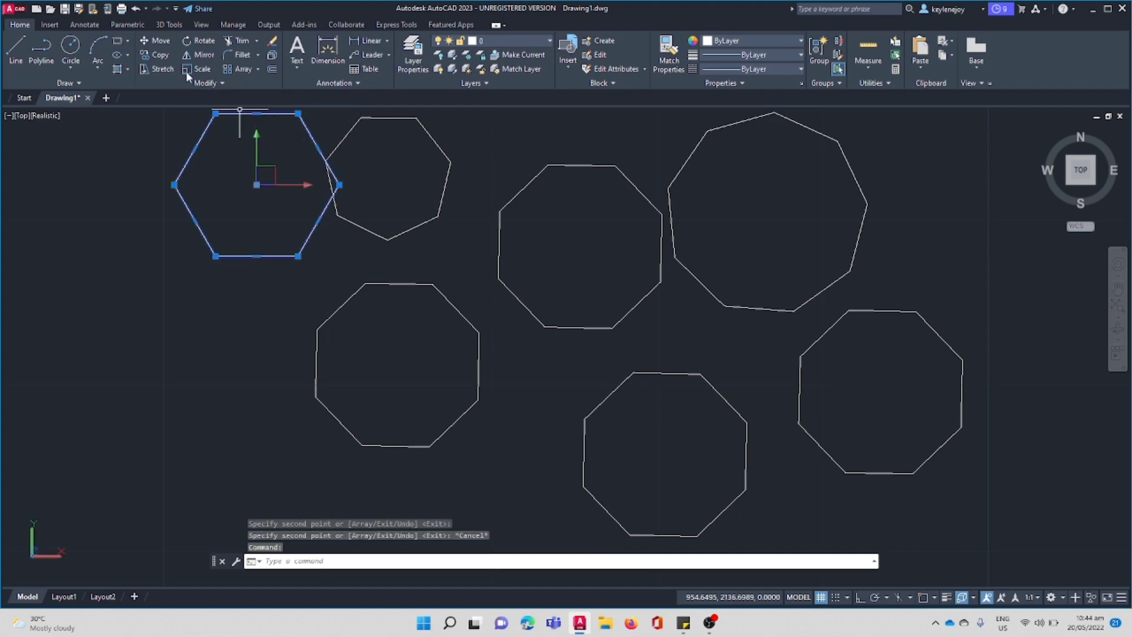
click(160, 40)
click(221, 164)
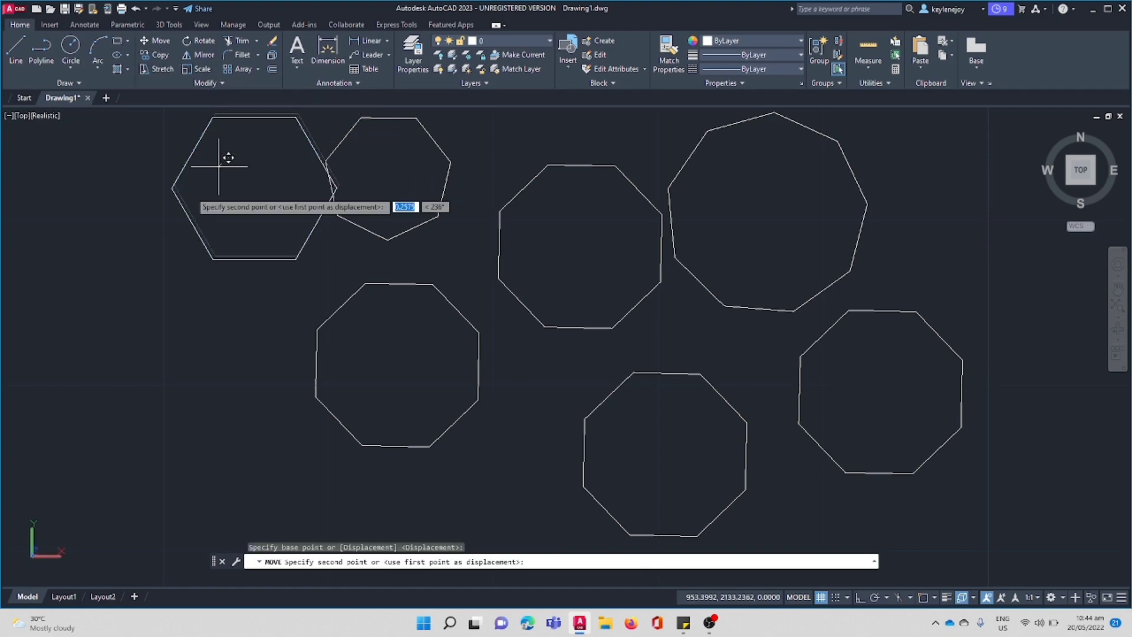
click(132, 252)
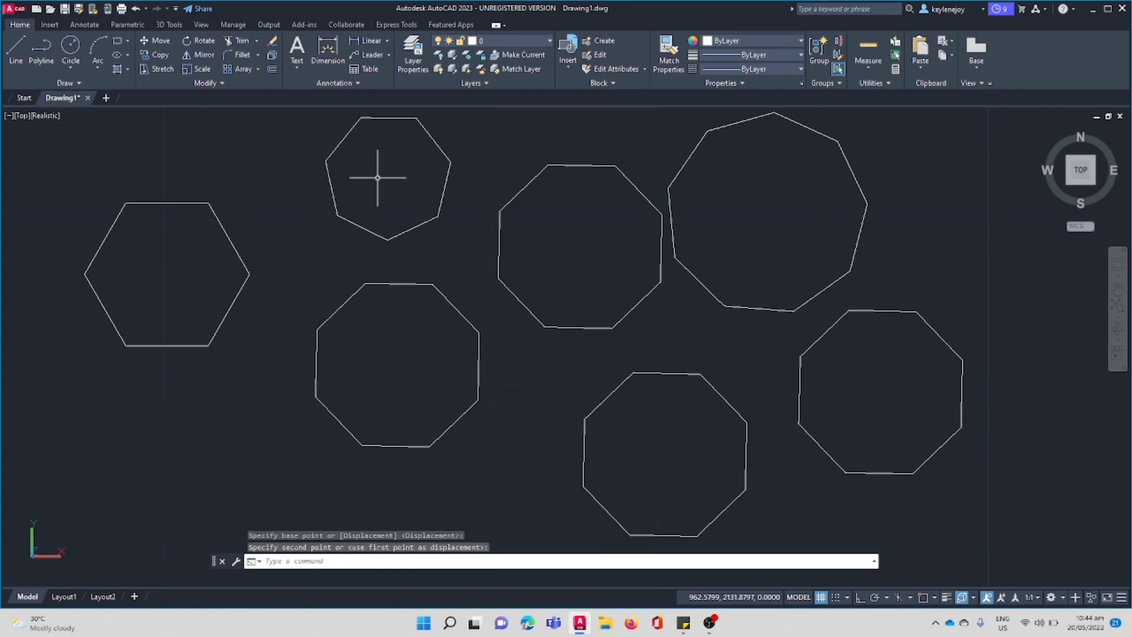
key(Escape)
Rotate the heptagon by about 180 degrees around a base point inside it, left of its centre.
click(297, 111)
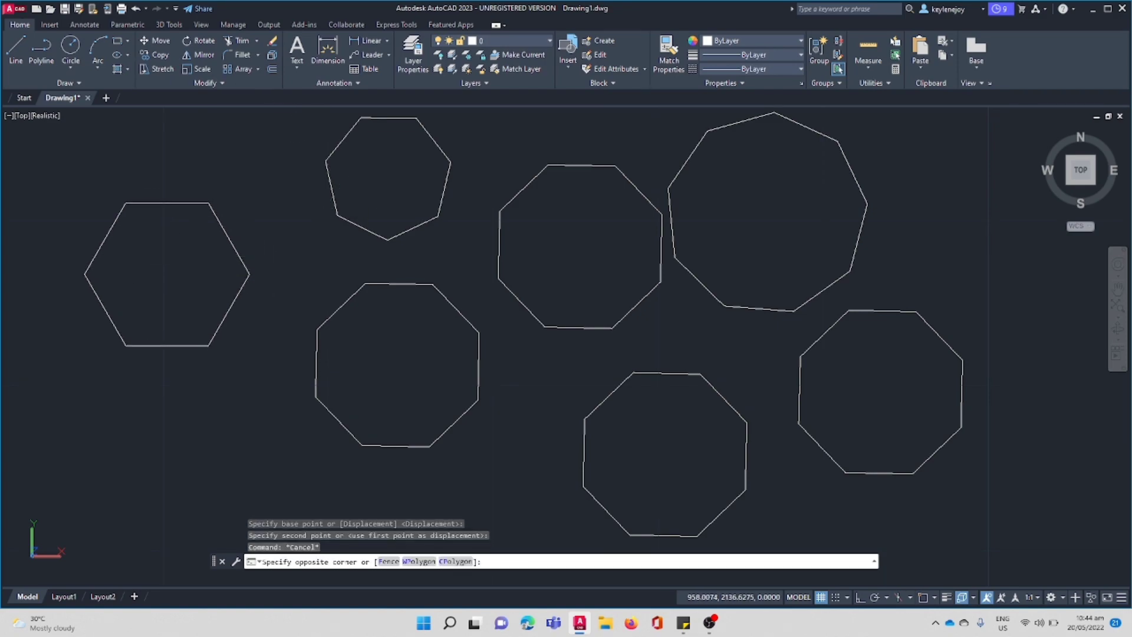
click(500, 245)
click(201, 40)
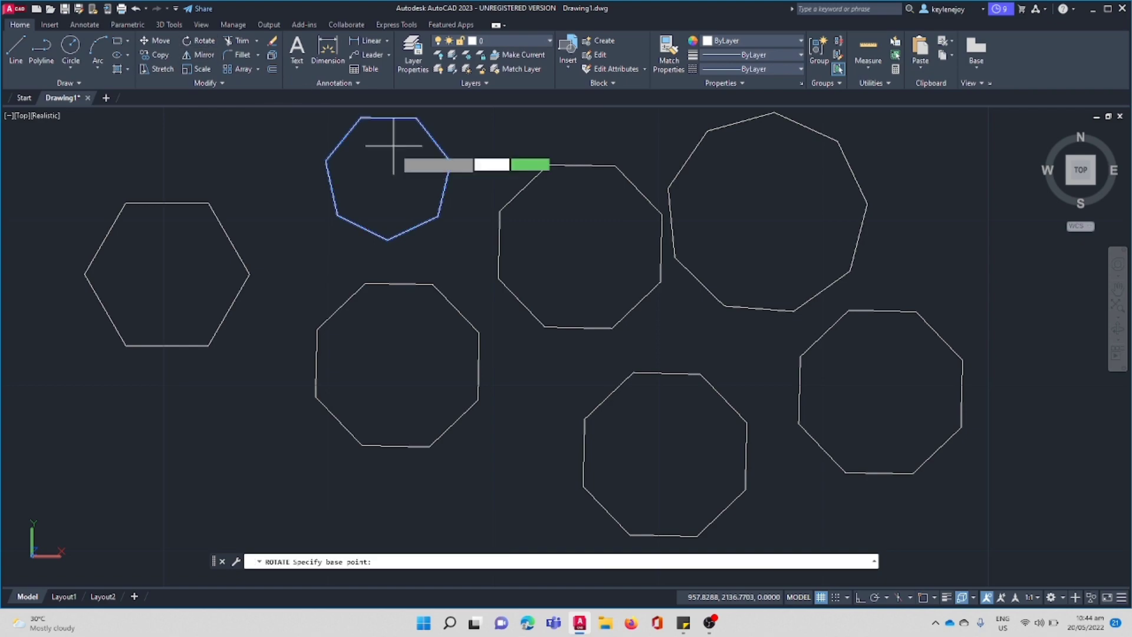
click(368, 192)
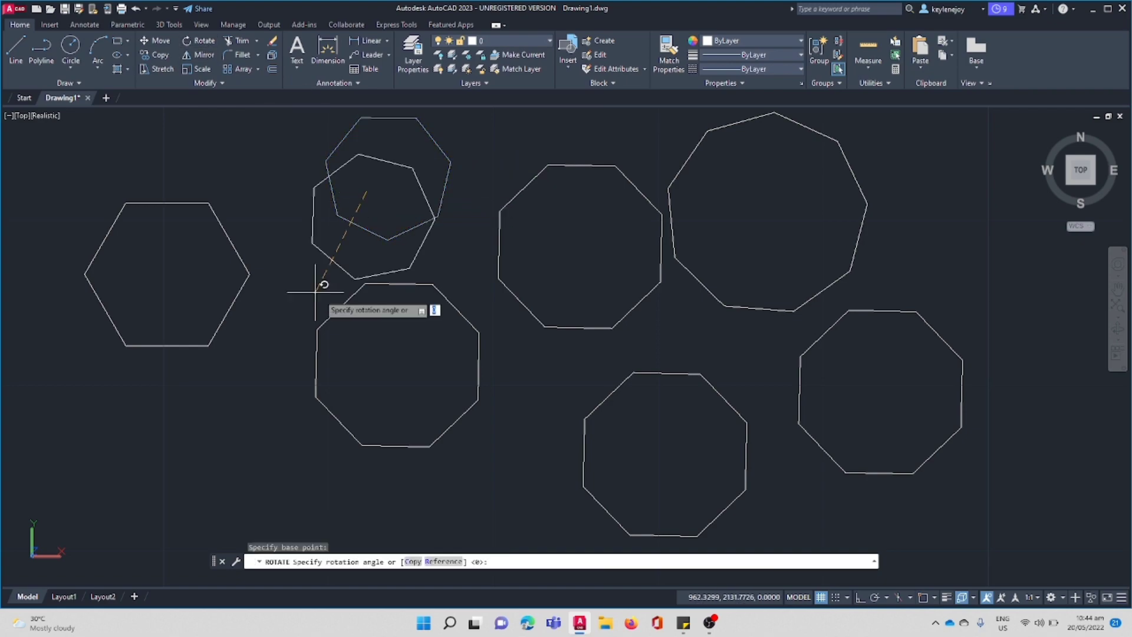
click(228, 187)
click(272, 126)
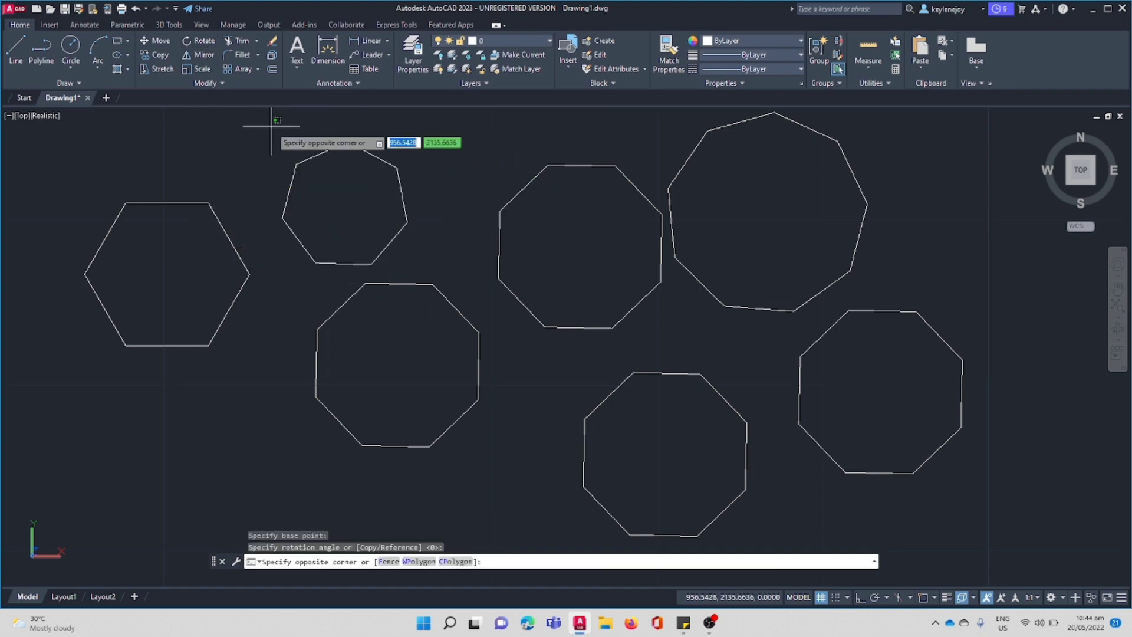
key(Escape)
Trim away all sides of the rotated heptagon so that nothing of it remains.
click(271, 126)
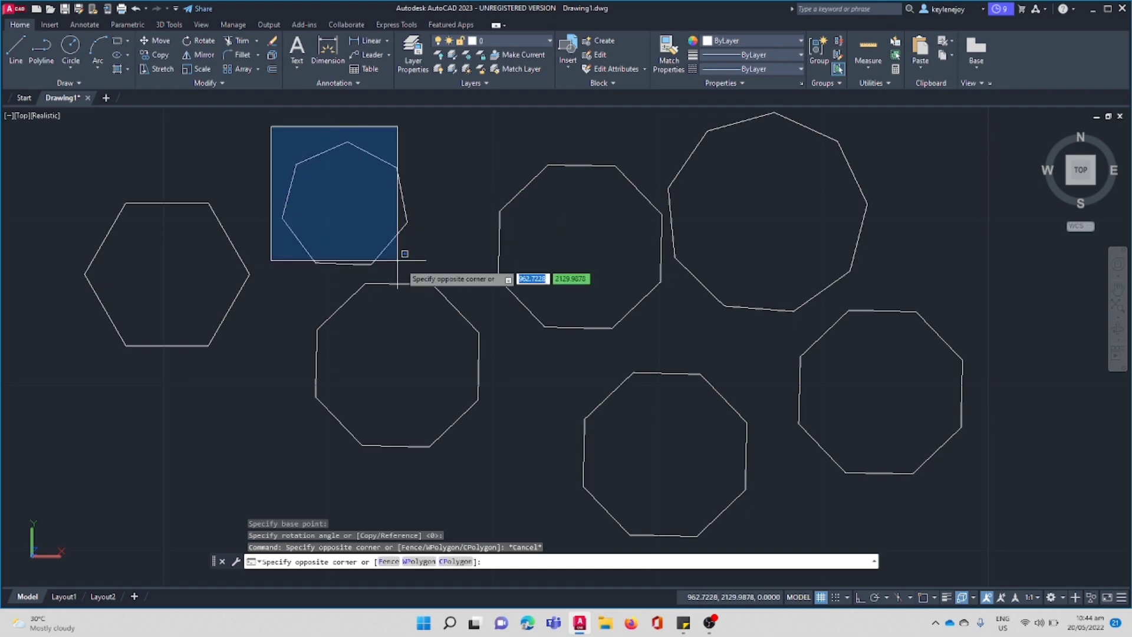
click(411, 275)
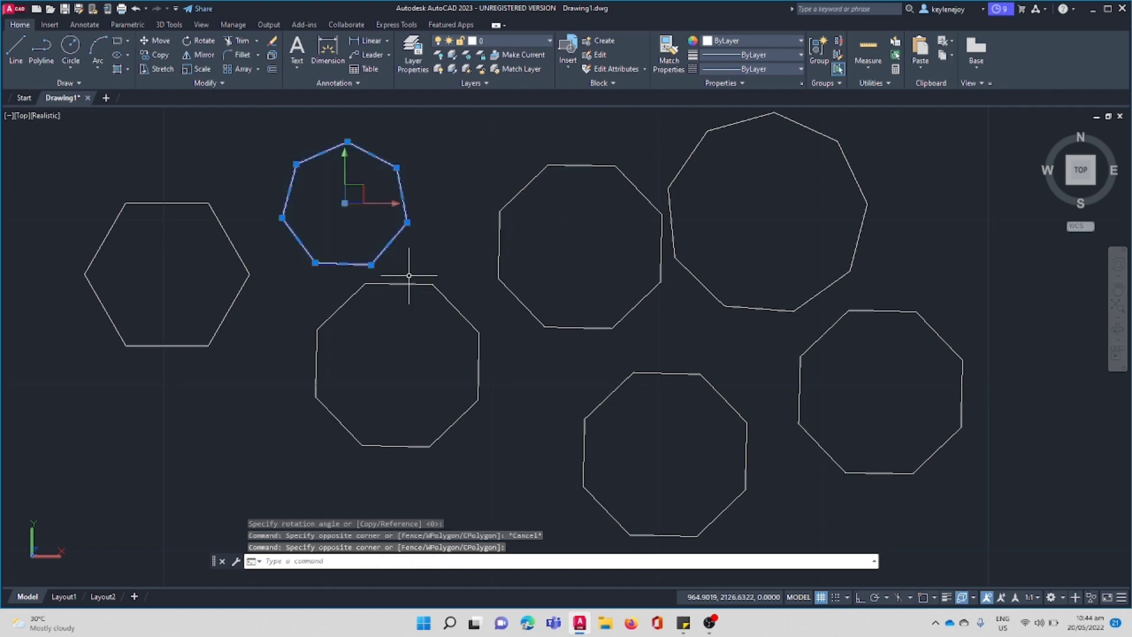
click(234, 46)
click(307, 159)
click(369, 156)
click(252, 177)
click(402, 266)
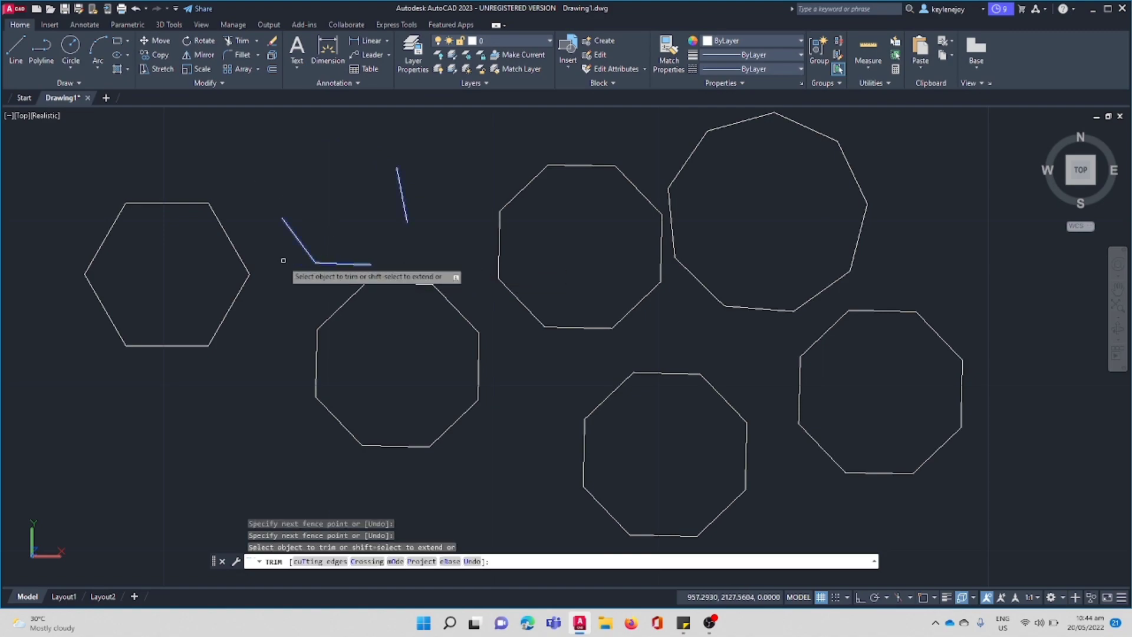
click(284, 261)
click(413, 198)
click(325, 278)
click(350, 241)
key(Escape)
click(239, 256)
key(Escape)
Change the colour of layer 0 to index colour 240 in the layer properties.
click(413, 54)
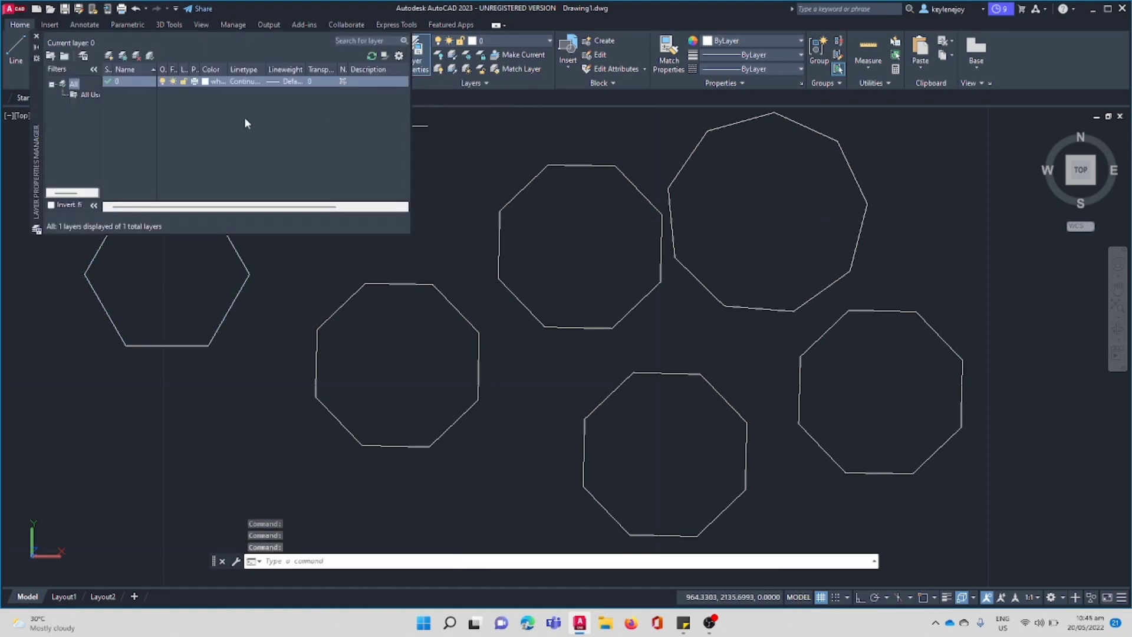
click(206, 82)
click(507, 264)
click(660, 271)
click(553, 402)
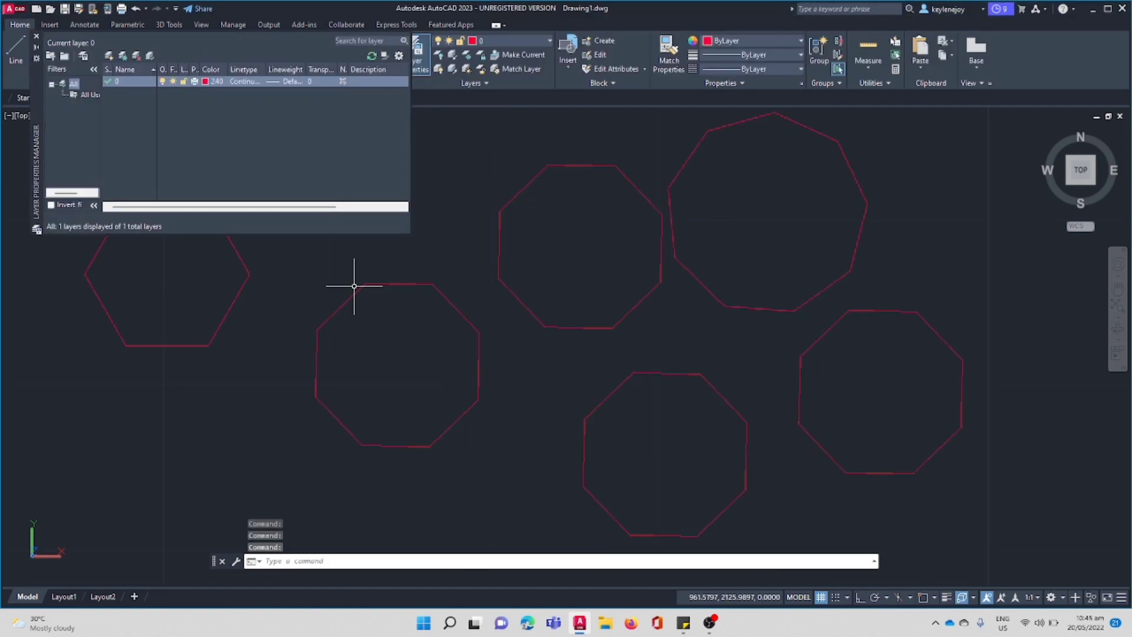
Change layer 0's colour to index colour 31 and close the layer properties.
click(206, 82)
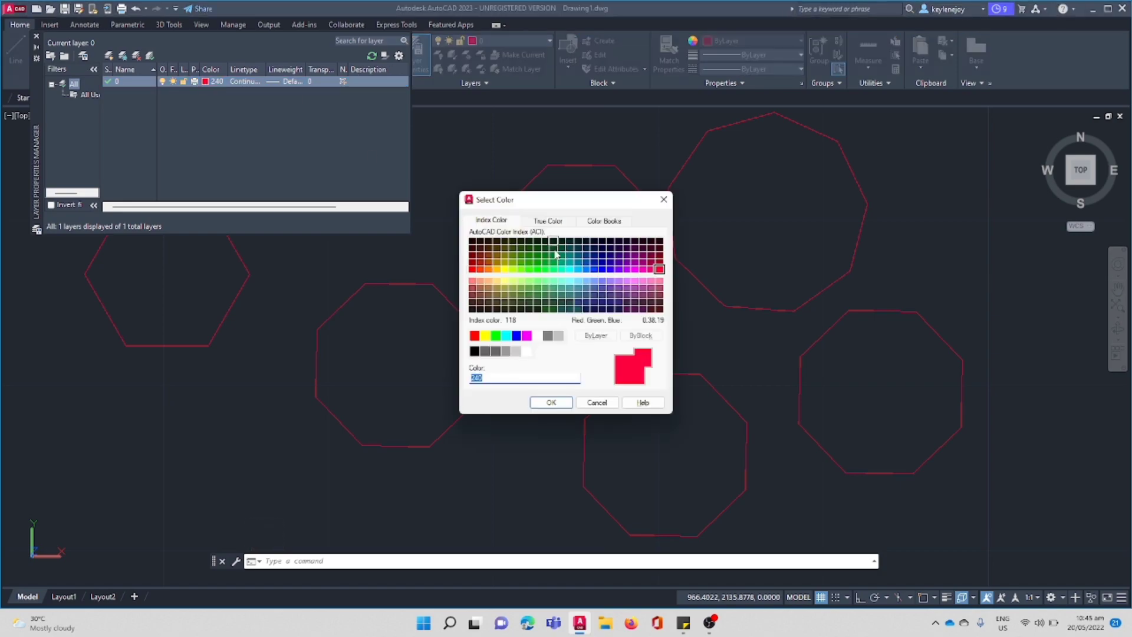
click(489, 282)
click(551, 403)
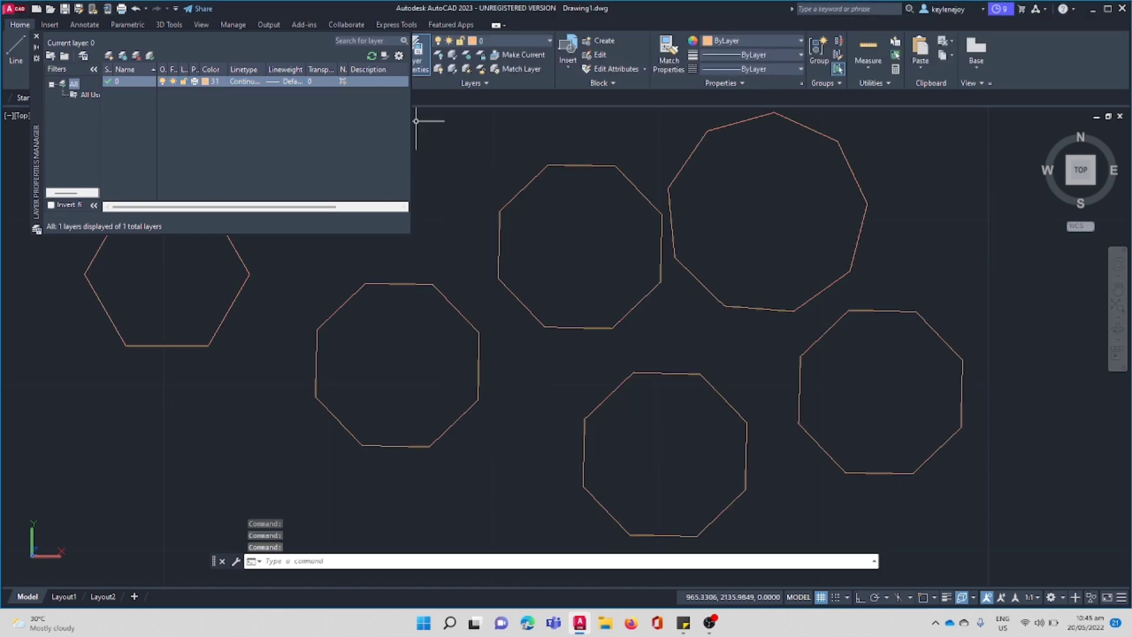
click(417, 55)
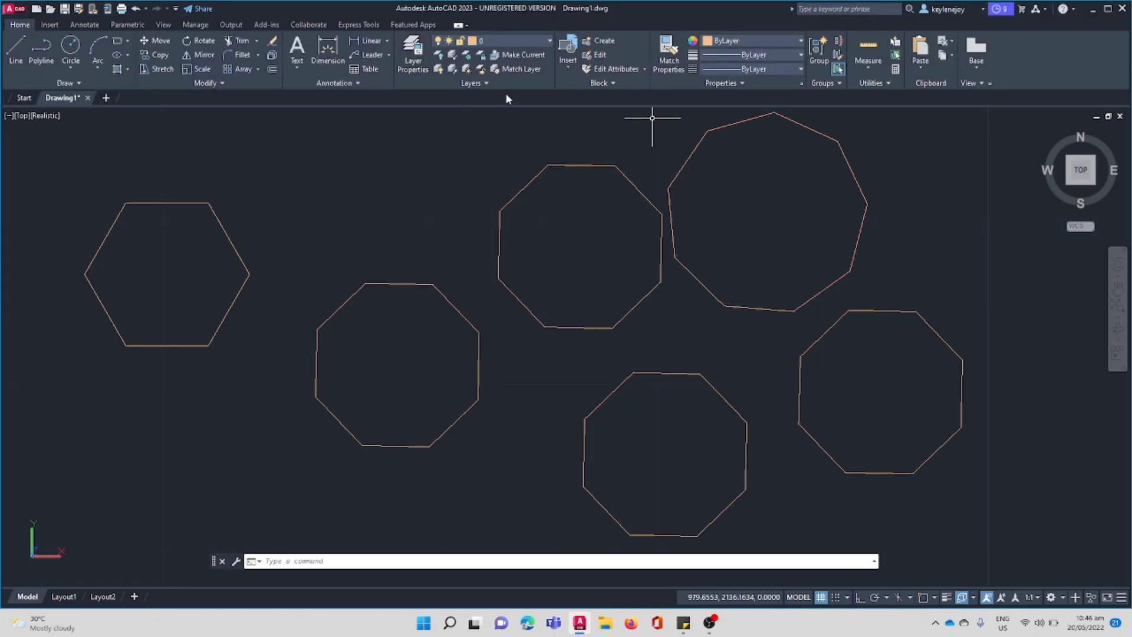
Fill the hexagon and the octagon beside it with a solid hatch in light blue 173,221,247.
click(403, 559)
text(hatc)
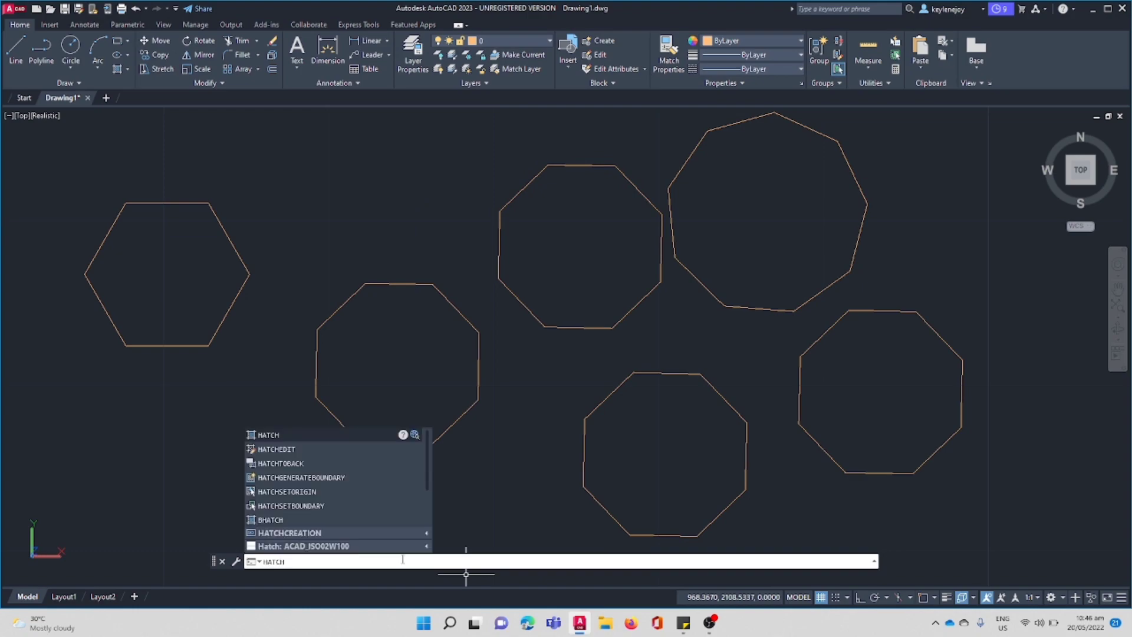
key(Return)
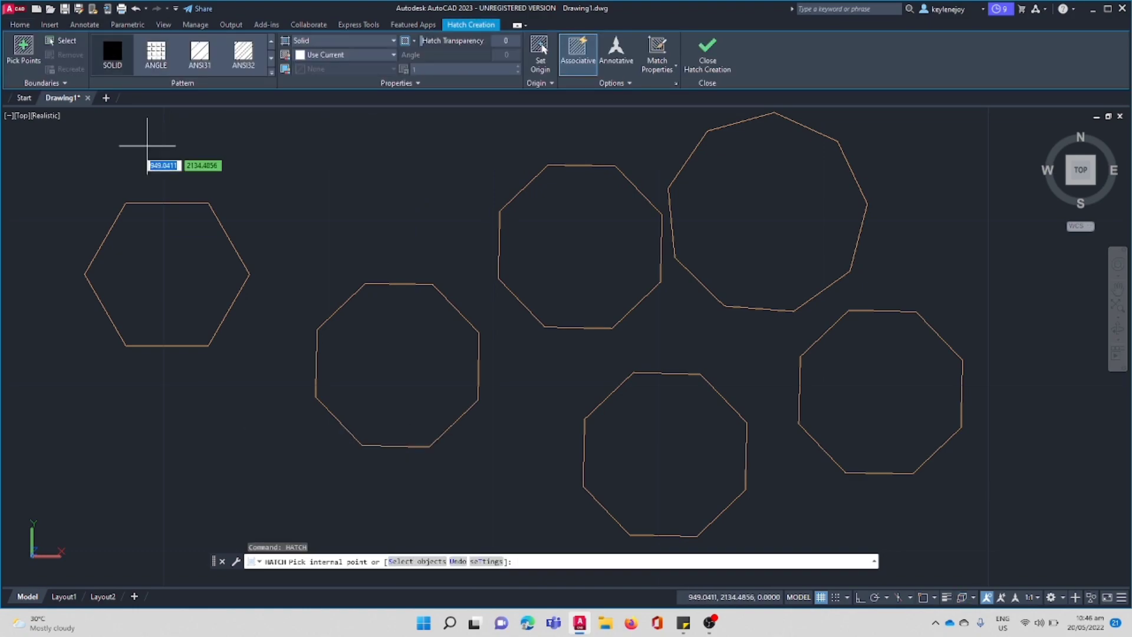
click(177, 260)
click(409, 372)
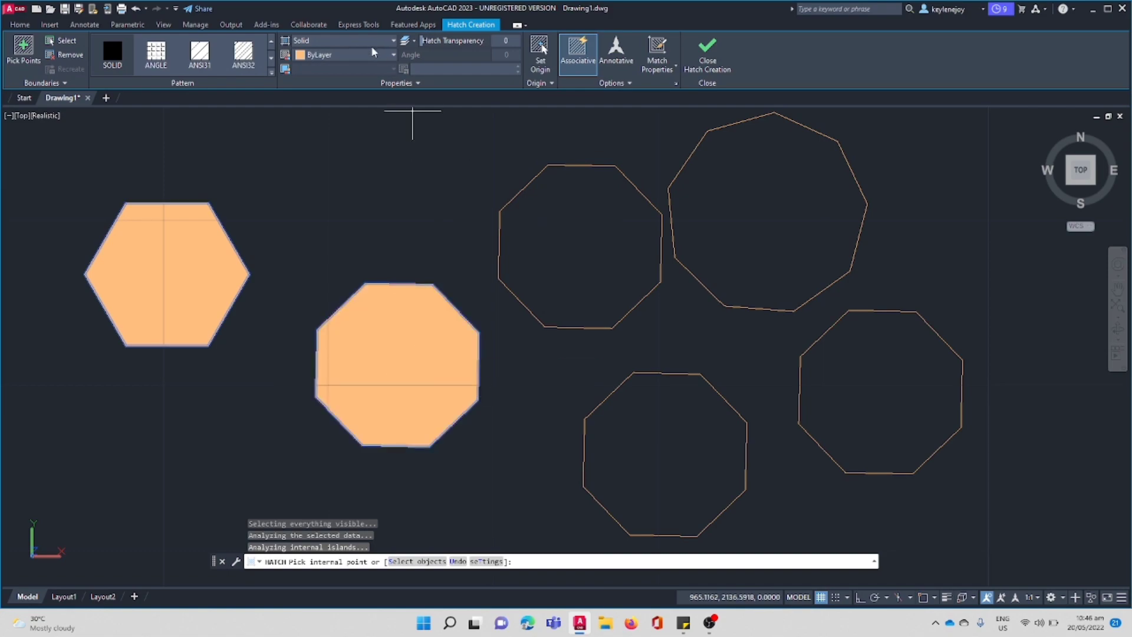
click(373, 52)
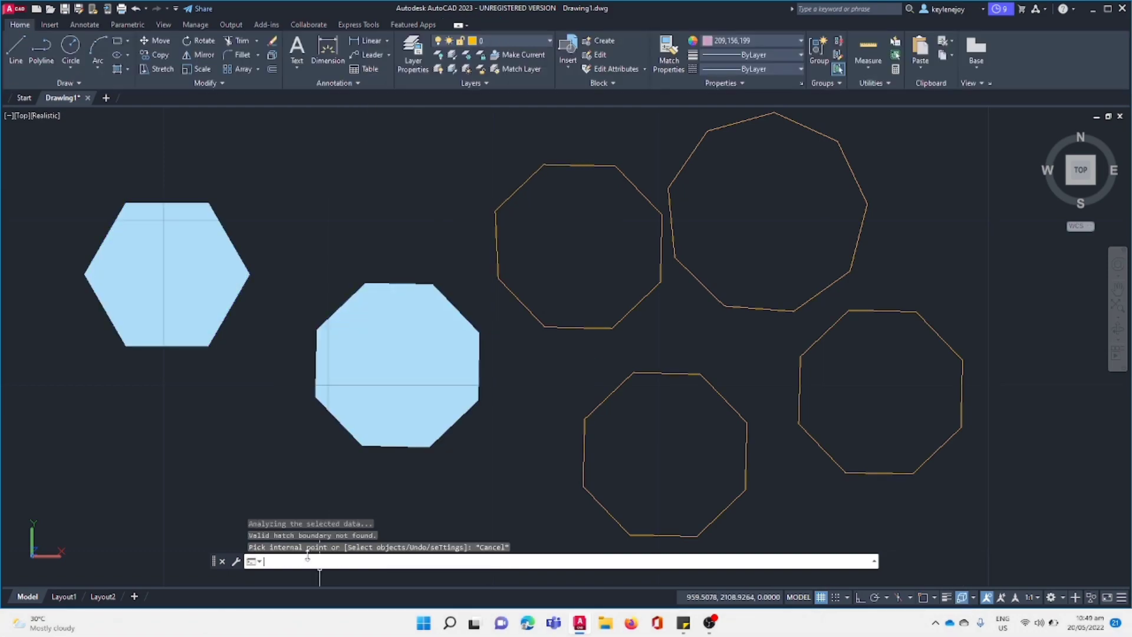
Fill the upper octagon next to the nonagon with a solid hatch in pink 209,156,199.
key(Return)
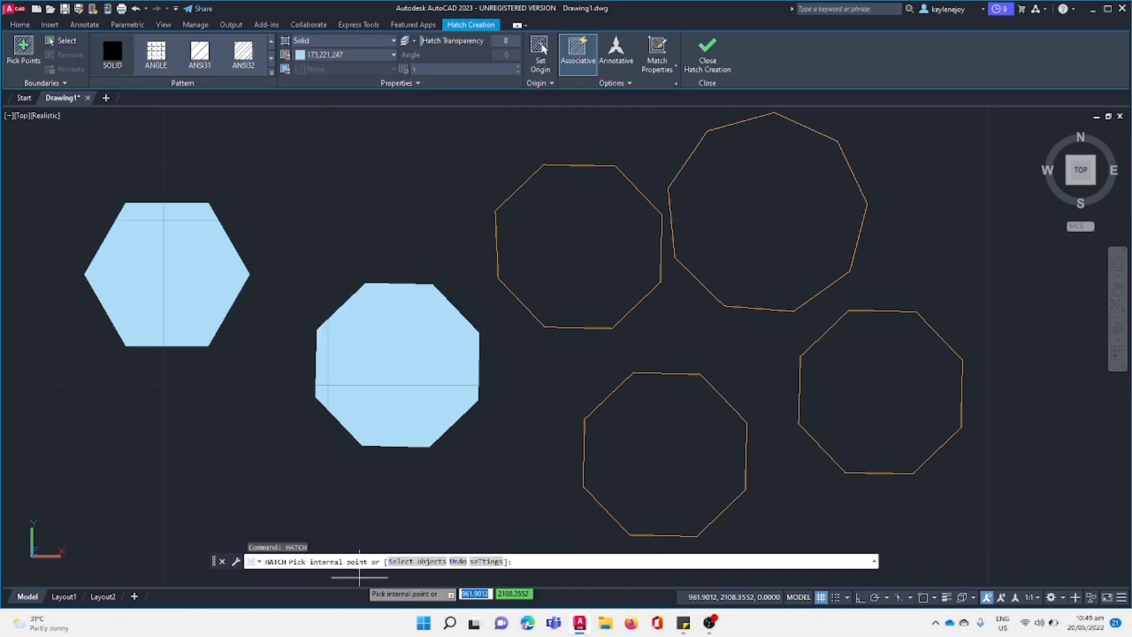
click(334, 55)
click(347, 142)
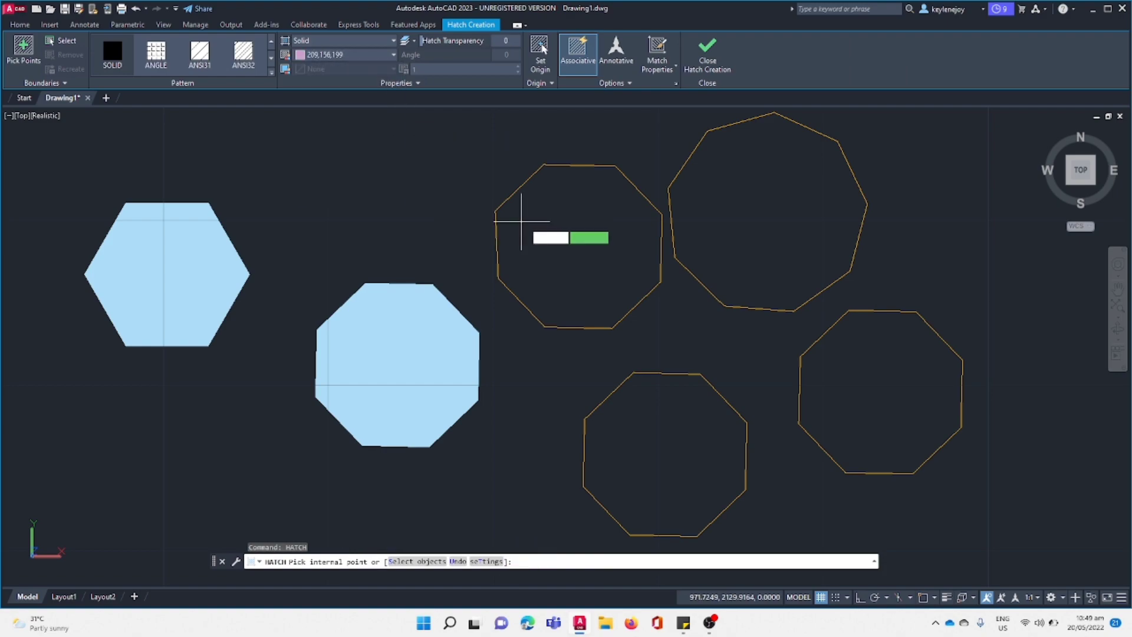
click(528, 230)
key(Escape)
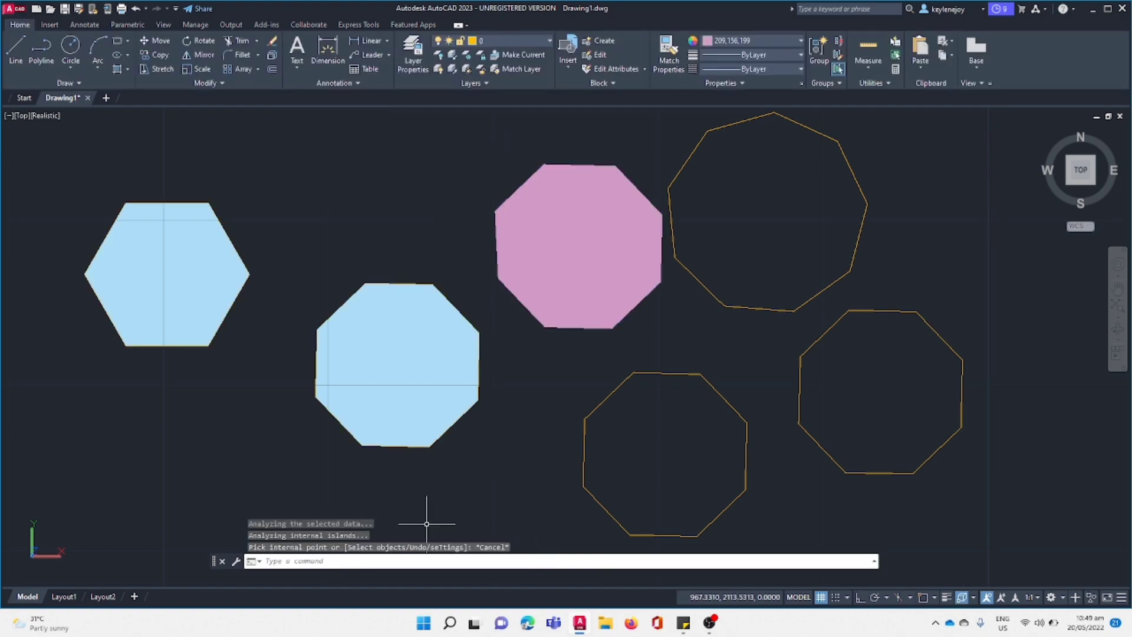
Fill the large nonagon with a solid hatch in orange 242,103,34.
text(hatch)
key(Return)
click(369, 54)
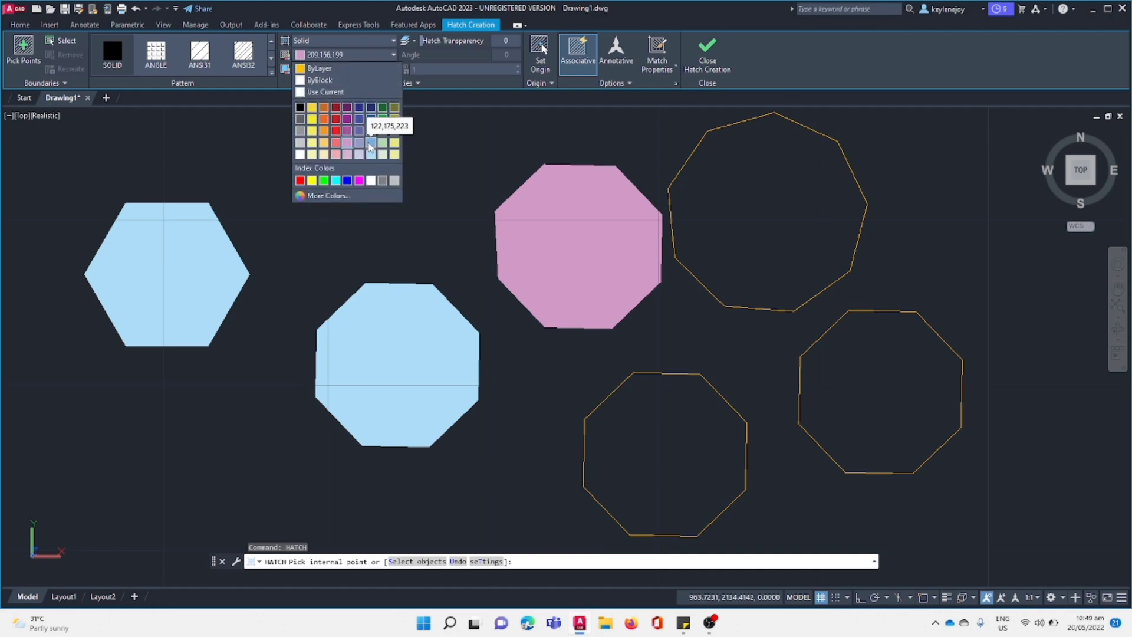
click(325, 120)
click(728, 199)
key(Escape)
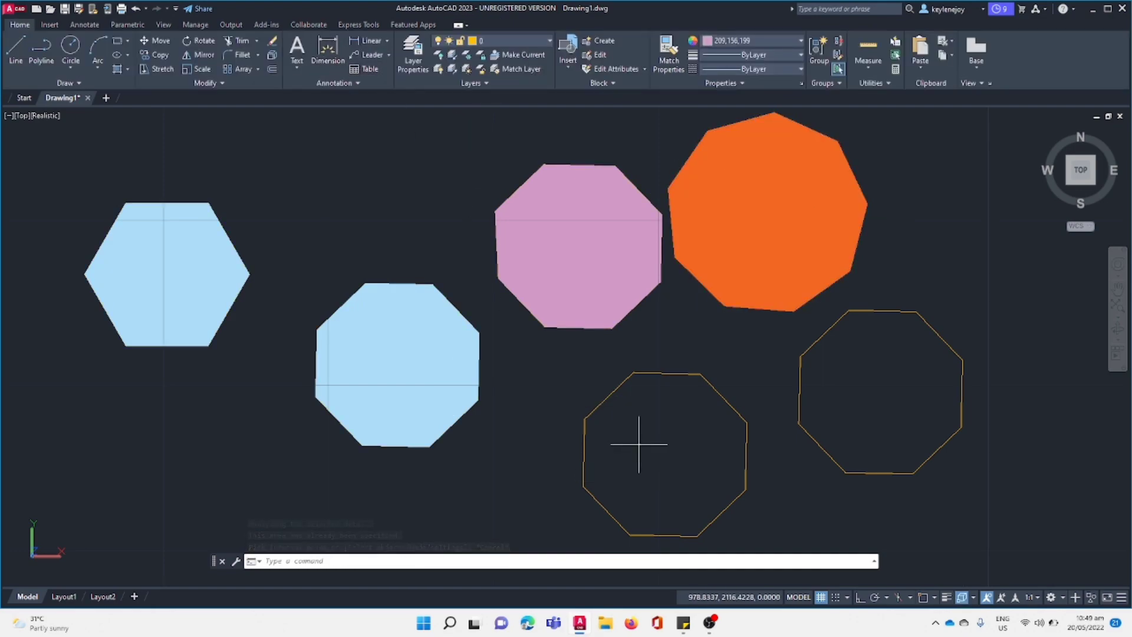
Hatch the lower-middle octagon with the ANSI32 pattern in yellow 229,232,120.
double_click(639, 446)
click(383, 566)
text(hatch)
key(Return)
click(370, 55)
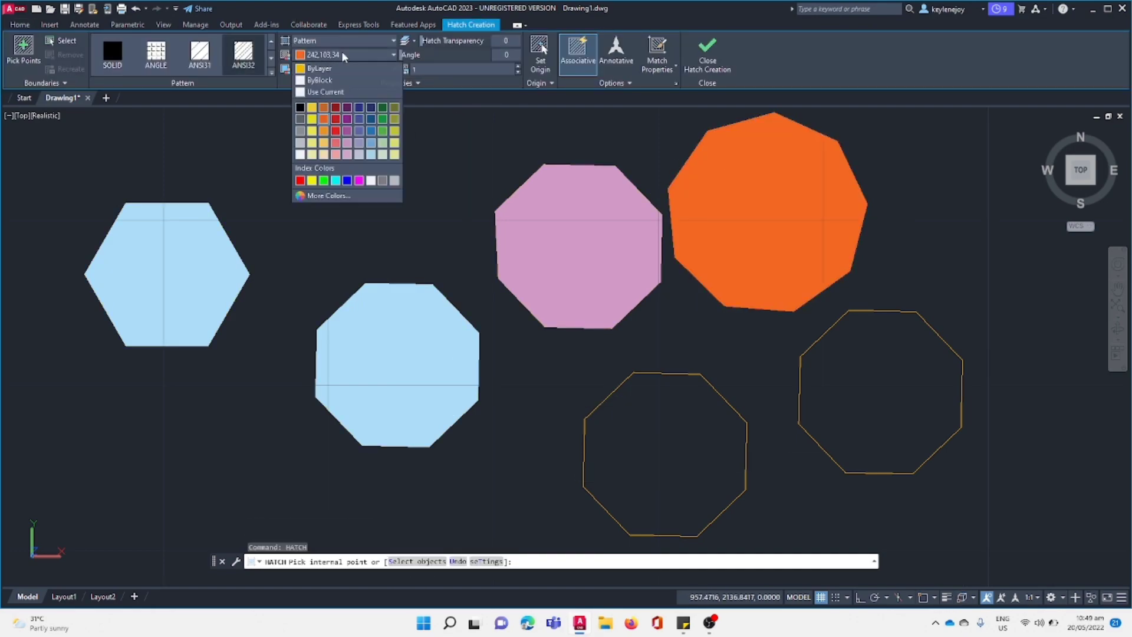
click(392, 147)
click(664, 444)
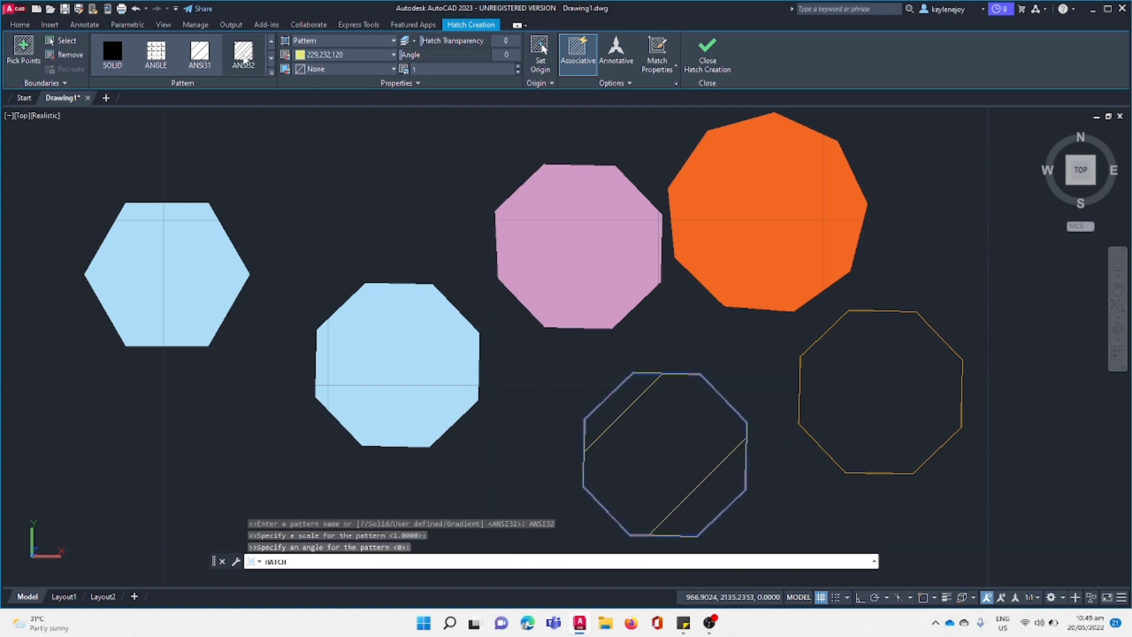
click(682, 460)
Recolour the pattern hatch to 152,152,204, give it a light background colour and extend it to the remaining unfilled octagon, keeping the Pattern type.
click(369, 55)
click(343, 126)
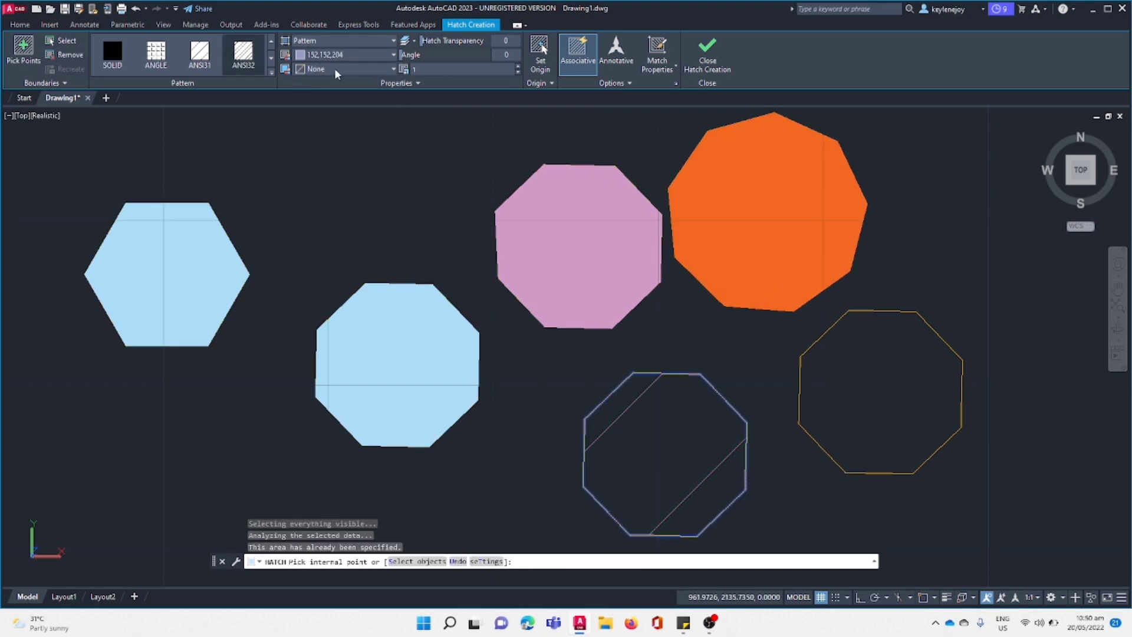
click(335, 69)
click(319, 146)
click(895, 391)
click(331, 41)
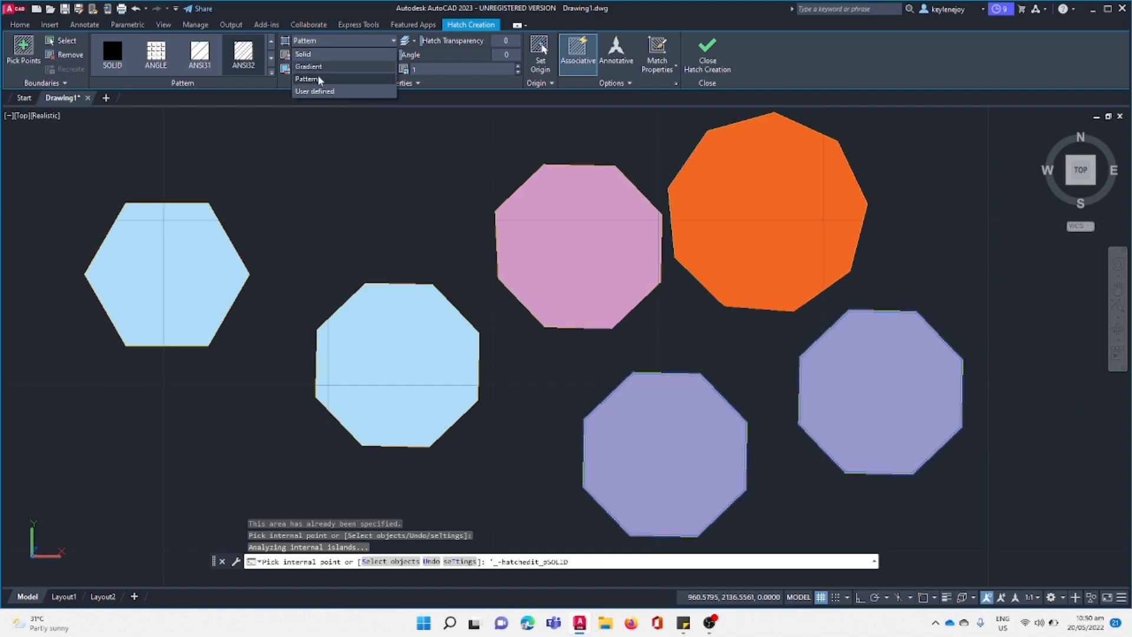
Delete all the polygons together with their hatches.
click(981, 536)
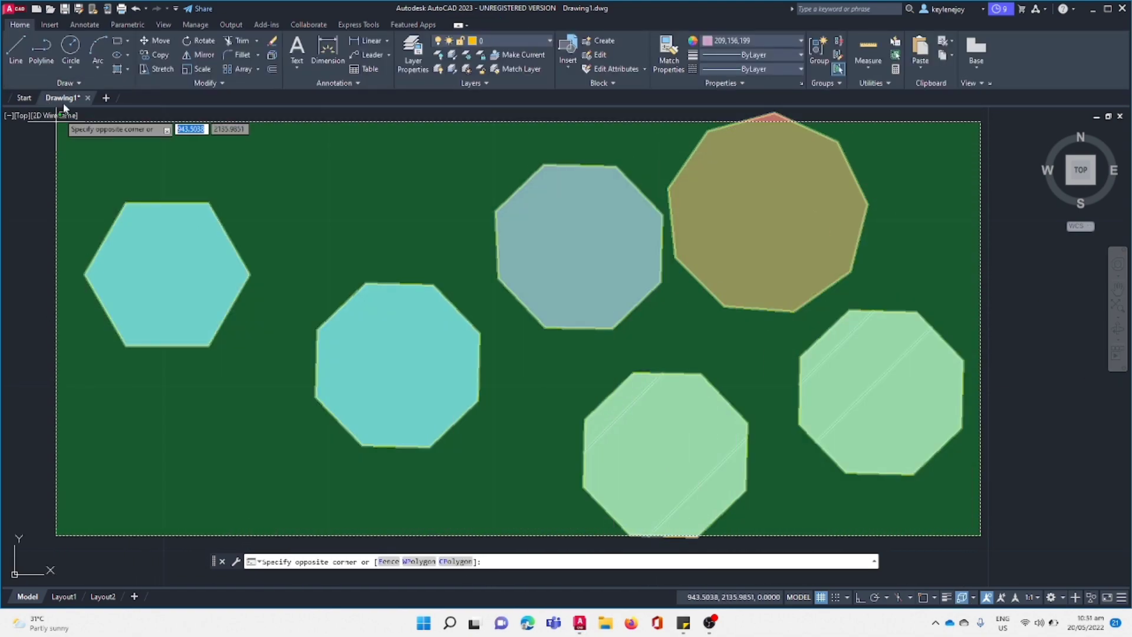
click(57, 120)
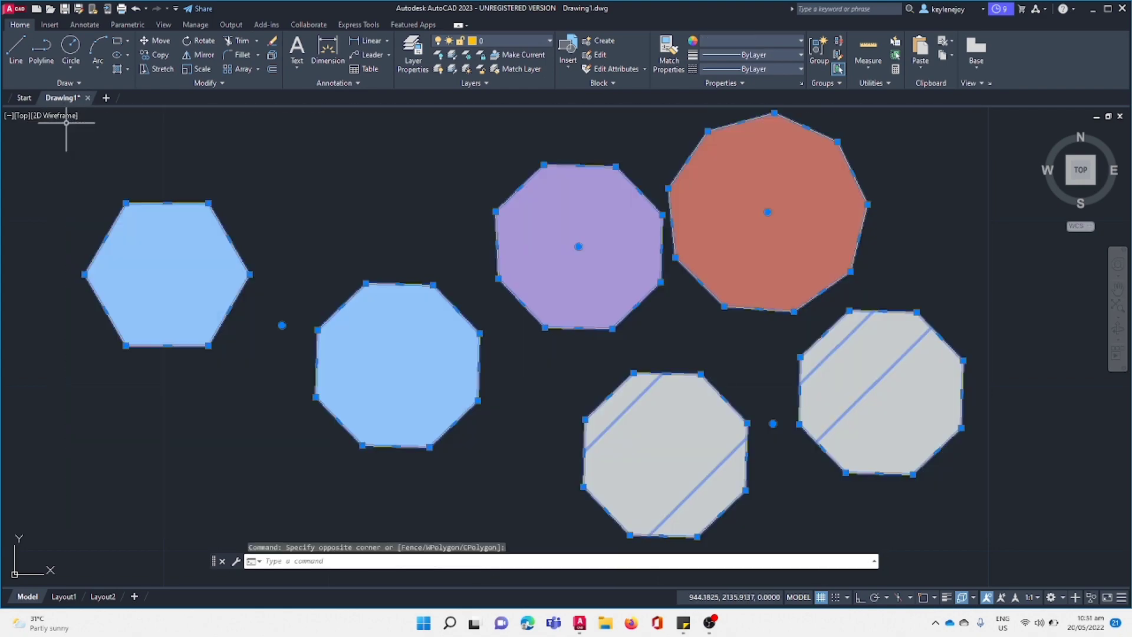
key(Delete)
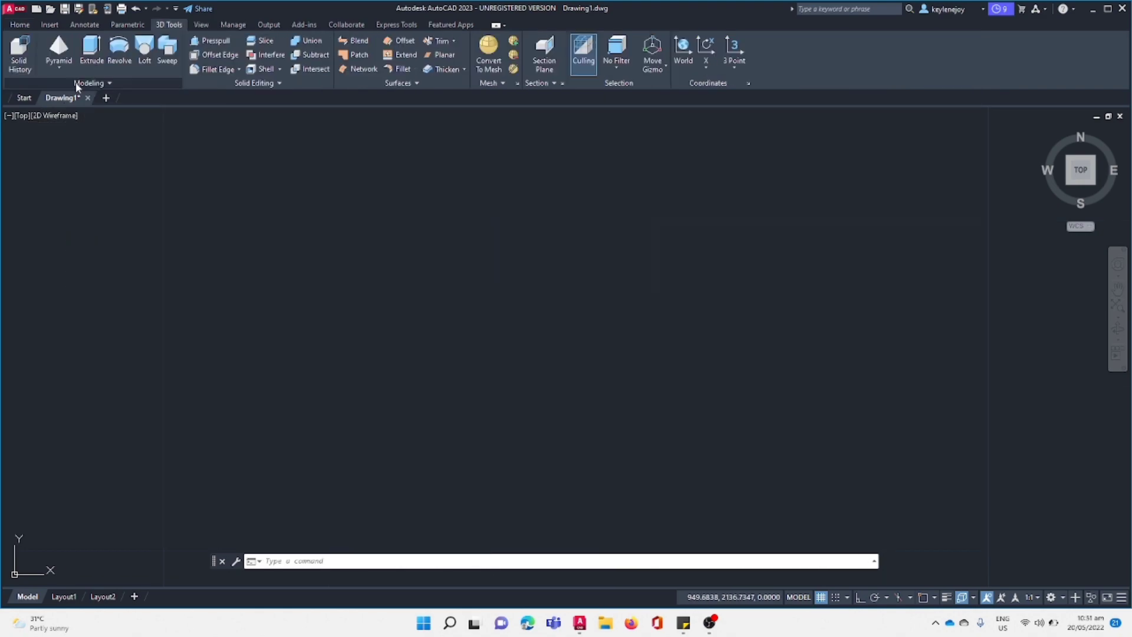
Set the visual style to Realistic and add the 3D Tools tab to the ribbon.
click(62, 117)
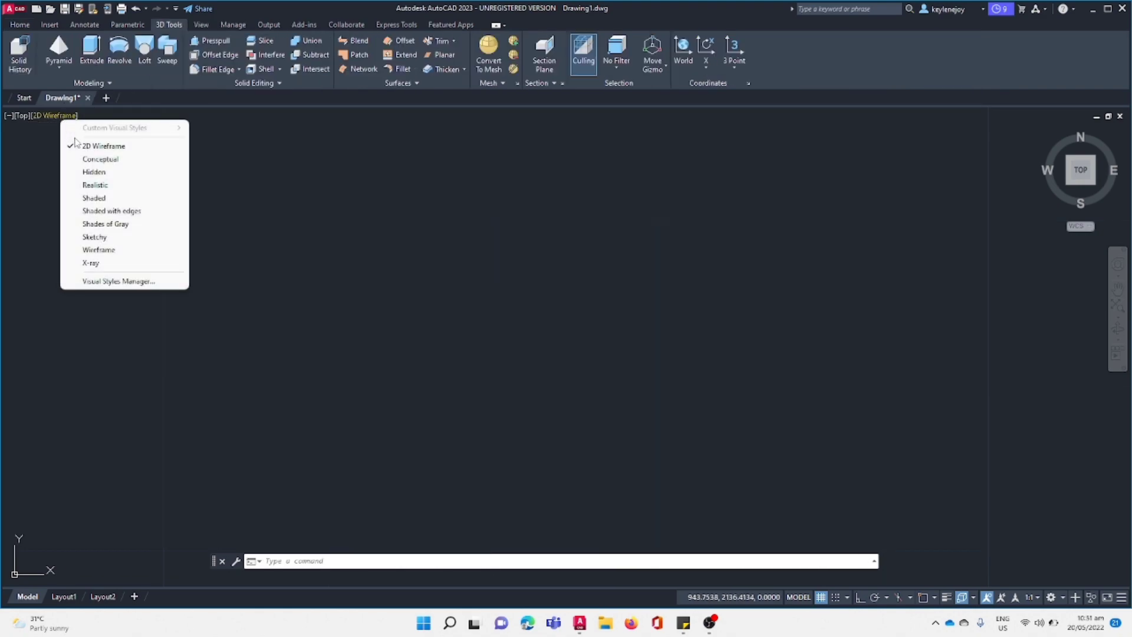
click(93, 184)
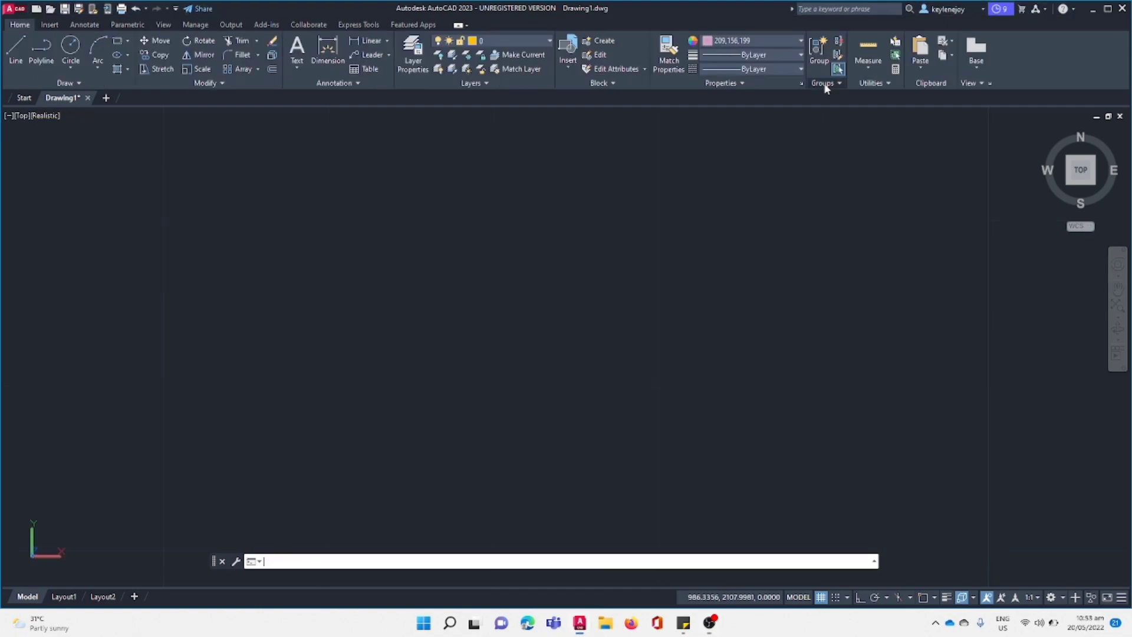
right_click(506, 34)
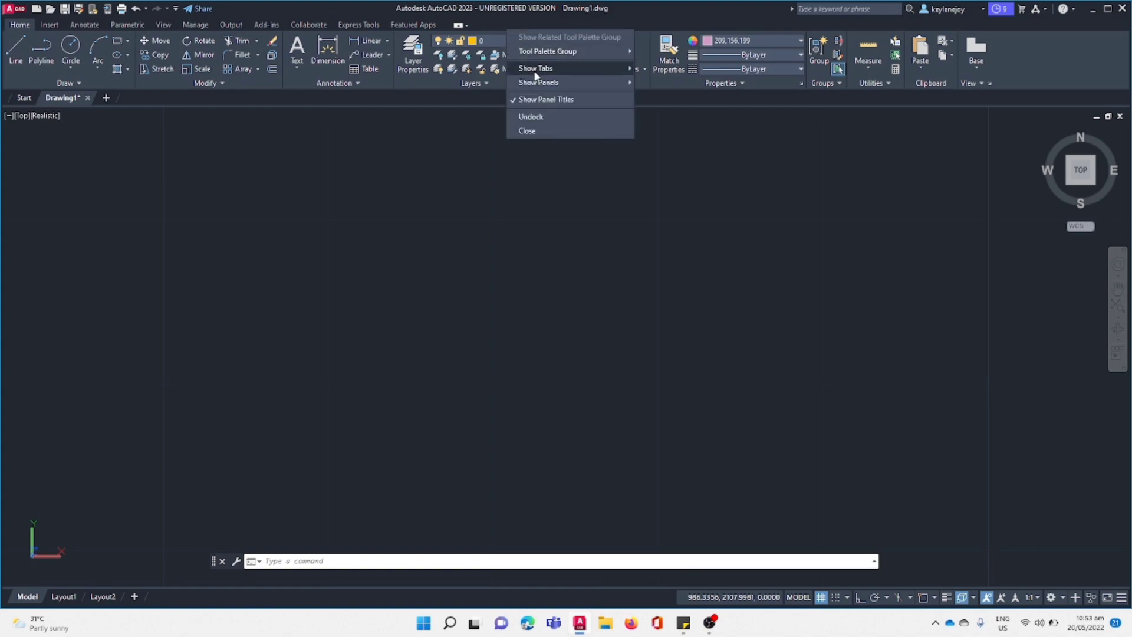
mouse_move(536, 74)
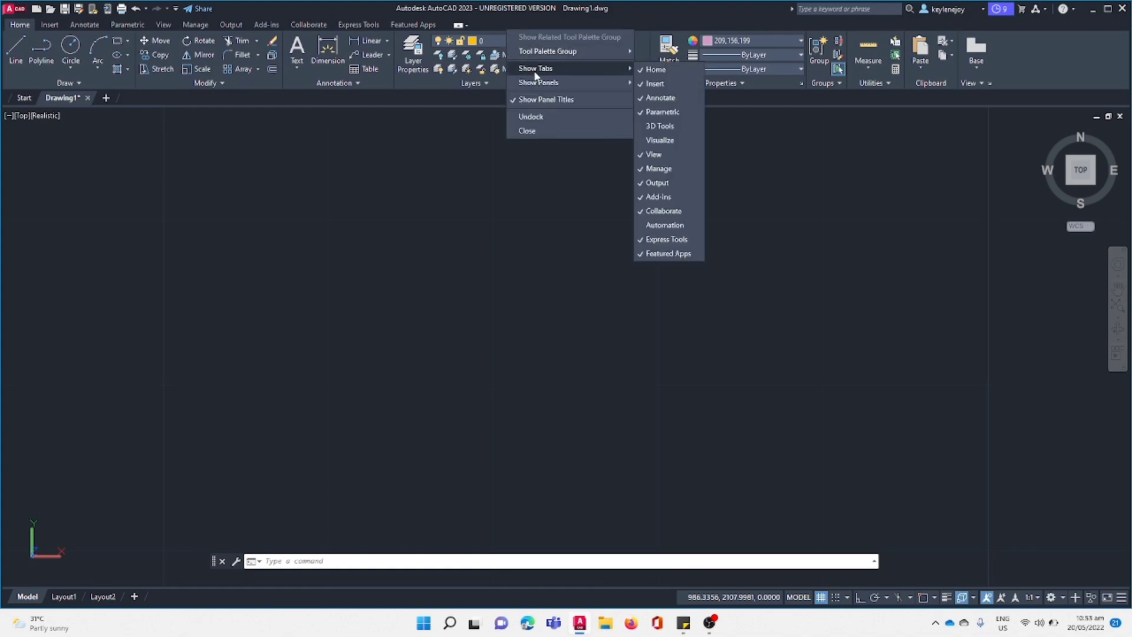
click(660, 126)
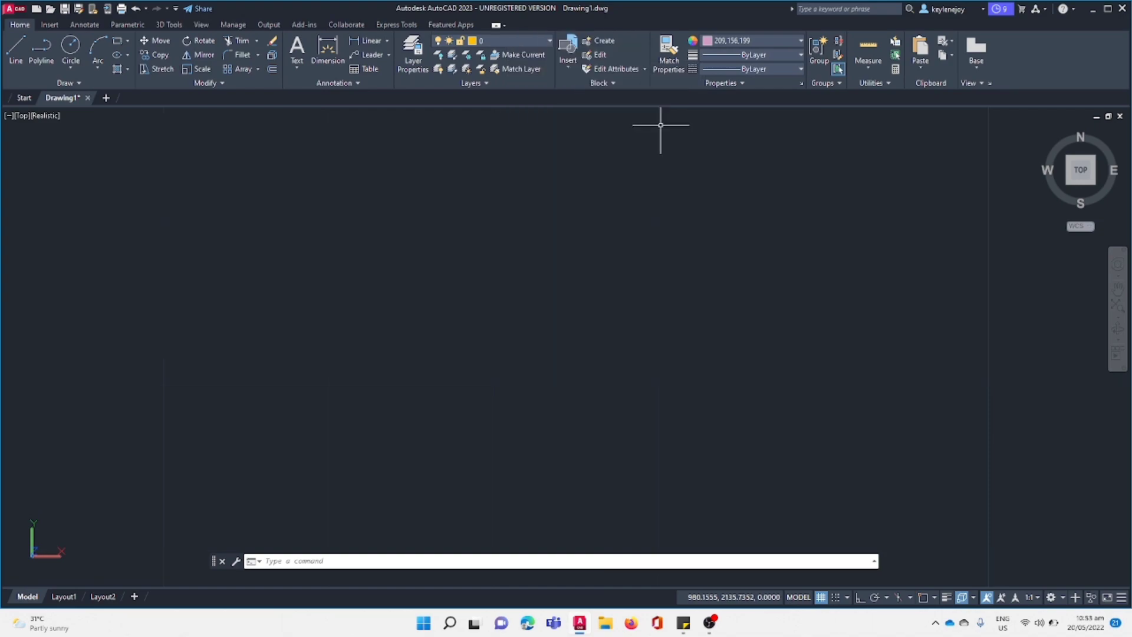
Draw a thin, nearly square box about 0.2 units high, slightly left of the drawing area's centre.
click(171, 25)
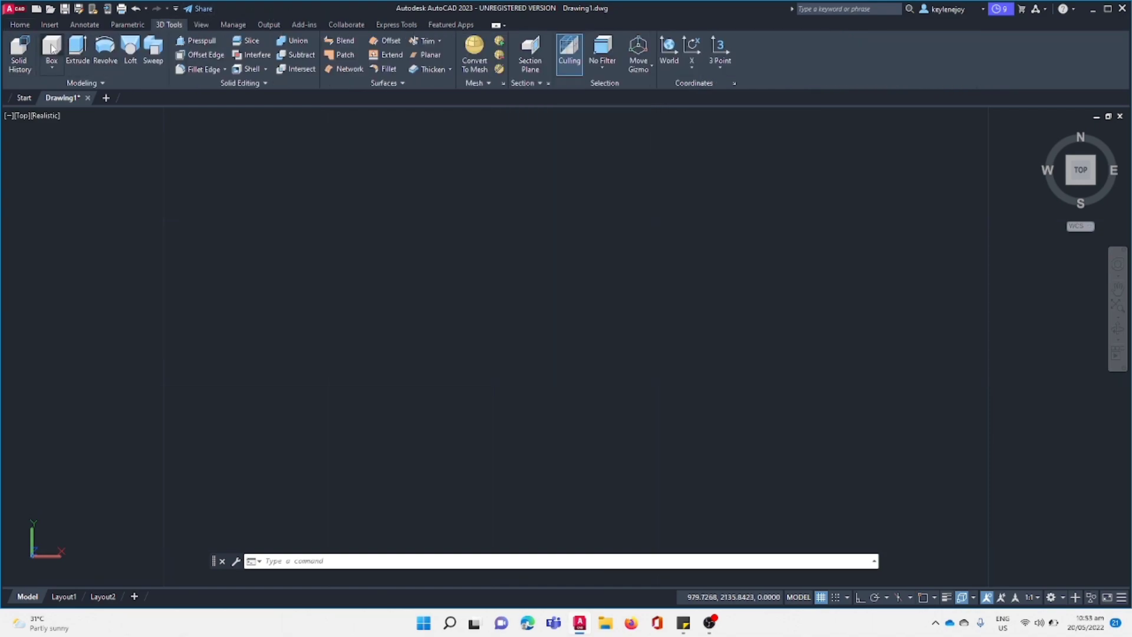
click(51, 49)
click(364, 217)
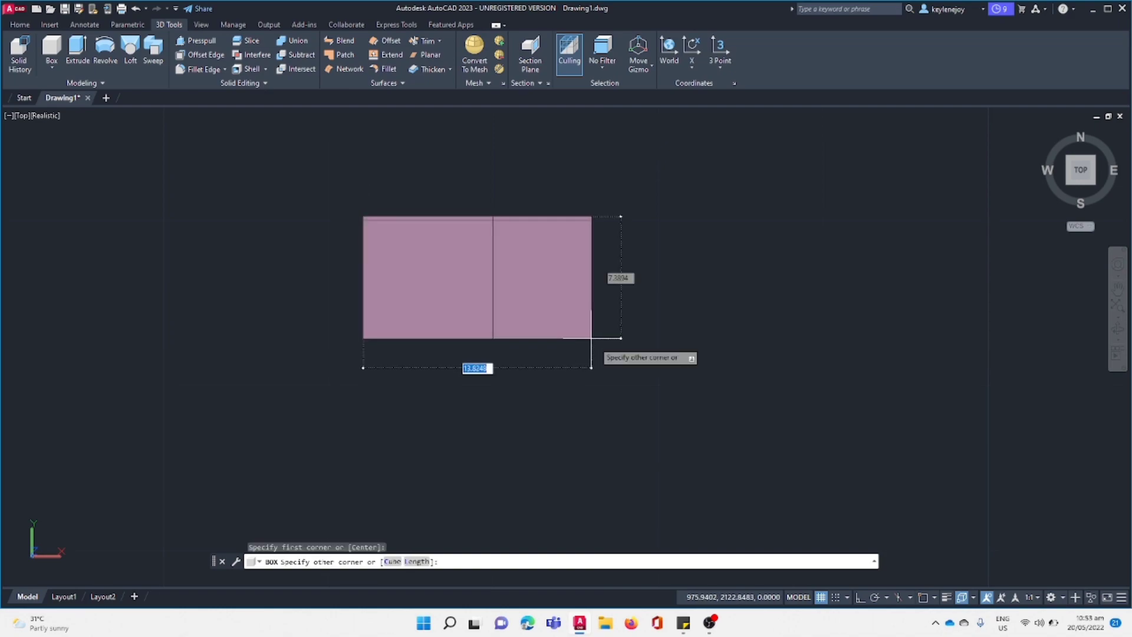
click(494, 335)
click(516, 354)
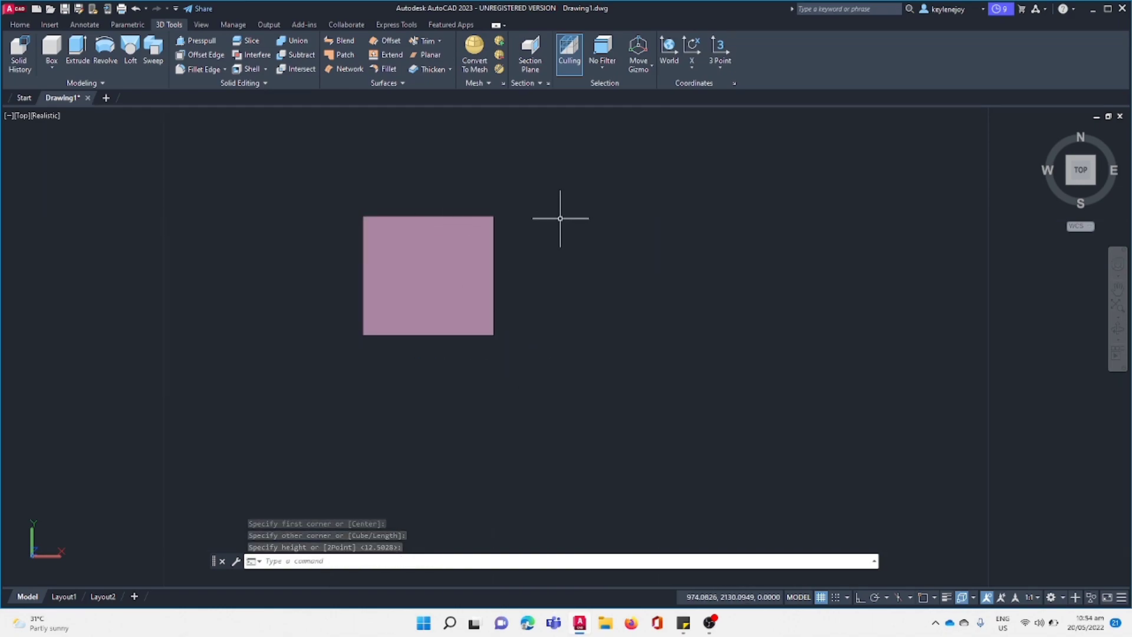
double_click(560, 218)
In a tilted 3D view, draw a second box beside the thin one, extending about 7.03 units downward.
drag(1075, 190, 737, 232)
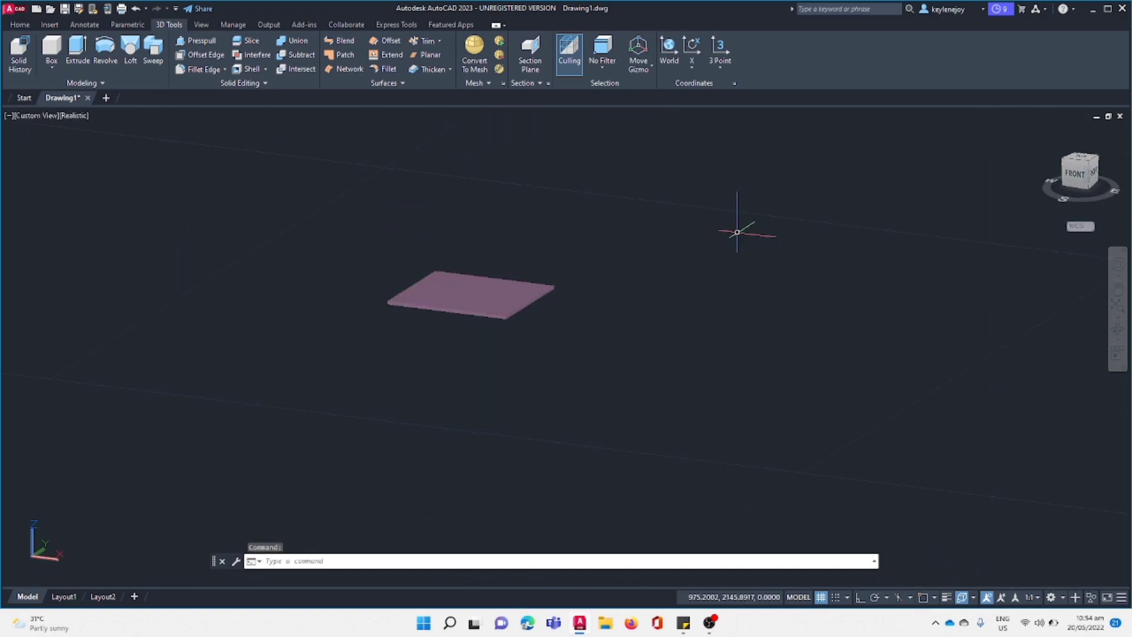
click(52, 48)
click(630, 291)
click(669, 377)
click(670, 489)
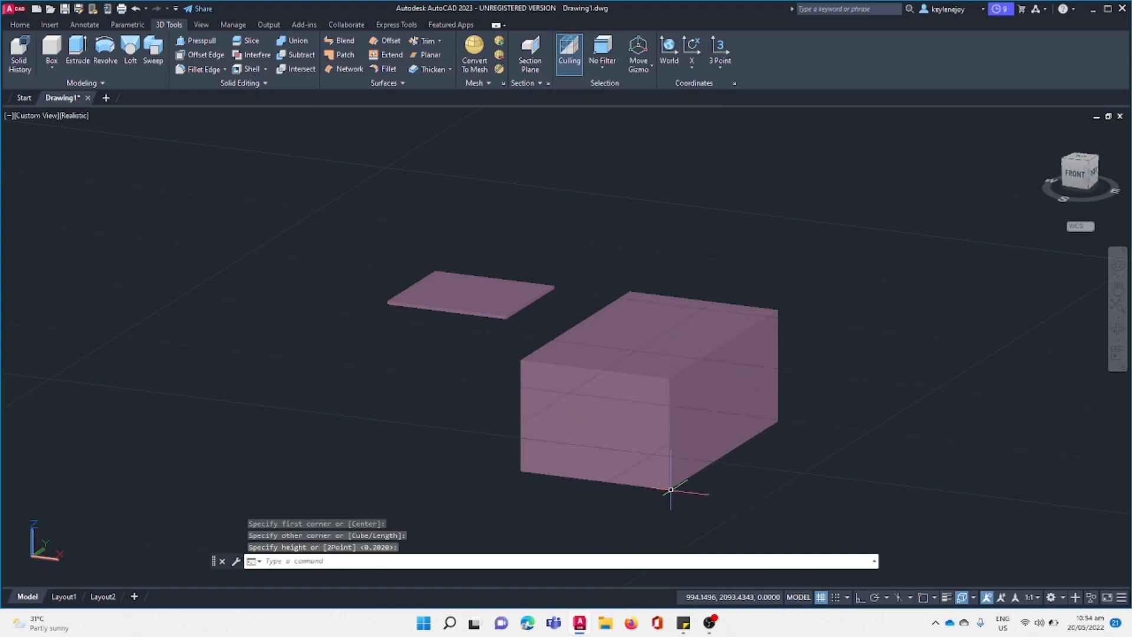
In a tilted front view, draw a cylinder left of the boxes, about 5.46 in radius and extending about 10.12 units downward.
drag(1081, 173, 5, 127)
mouse_move(1112, 155)
mouse_down()
mouse_move(1095, 234)
mouse_move(707, 142)
mouse_move(812, 244)
mouse_move(1027, 188)
mouse_move(1015, 230)
mouse_up()
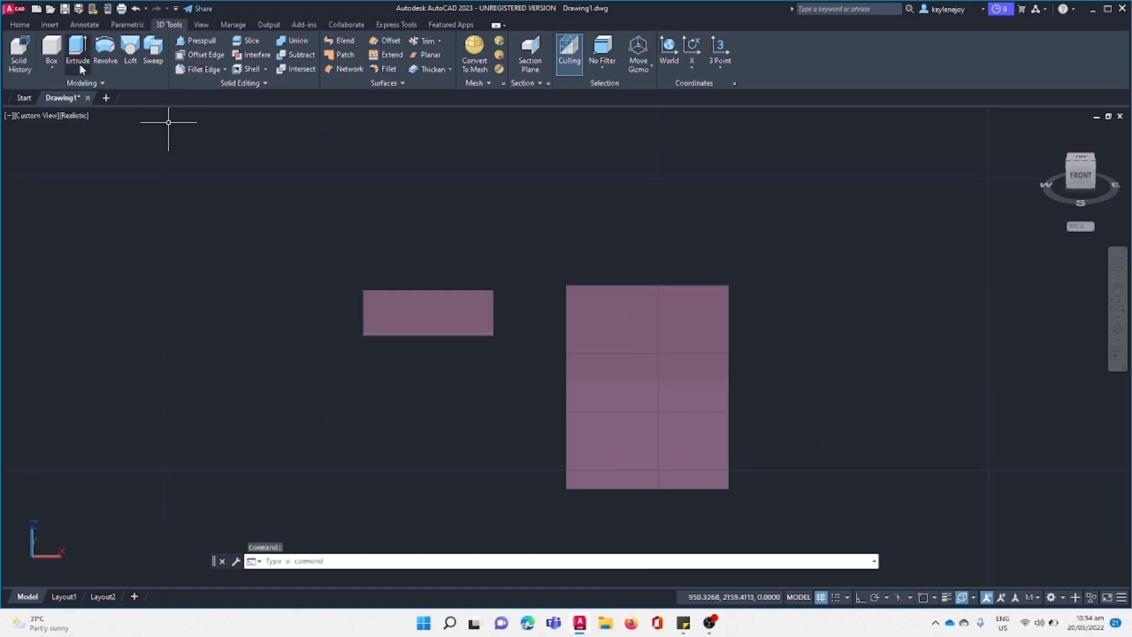
click(52, 67)
click(59, 110)
click(181, 230)
click(272, 232)
click(201, 389)
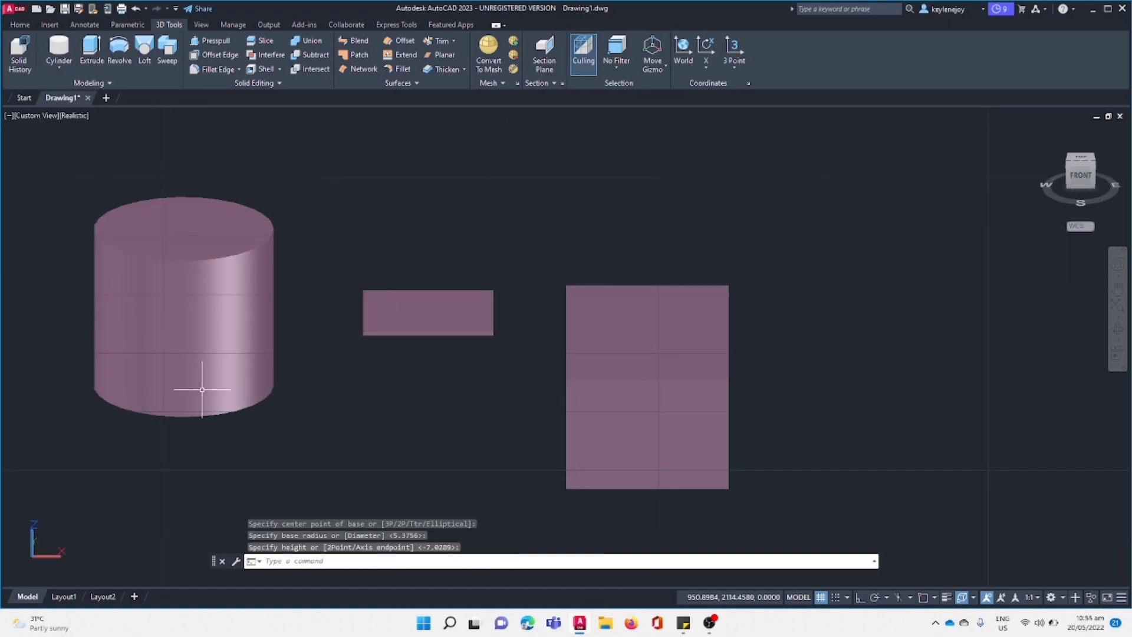
Draw a cone above and to the right of the tall box, about 4.87 in base radius and 4.89 high.
click(59, 66)
click(59, 136)
click(785, 203)
click(837, 221)
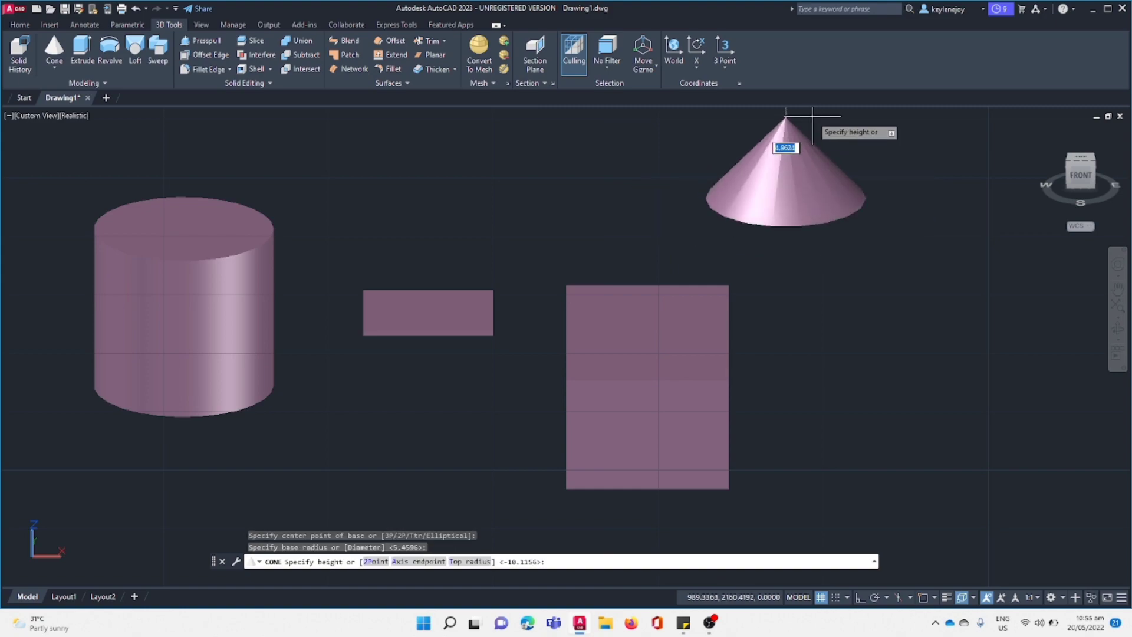
click(785, 123)
Draw a sphere about 3.8 in radius to the right of the tall box, below the cone.
click(57, 69)
click(68, 162)
click(891, 412)
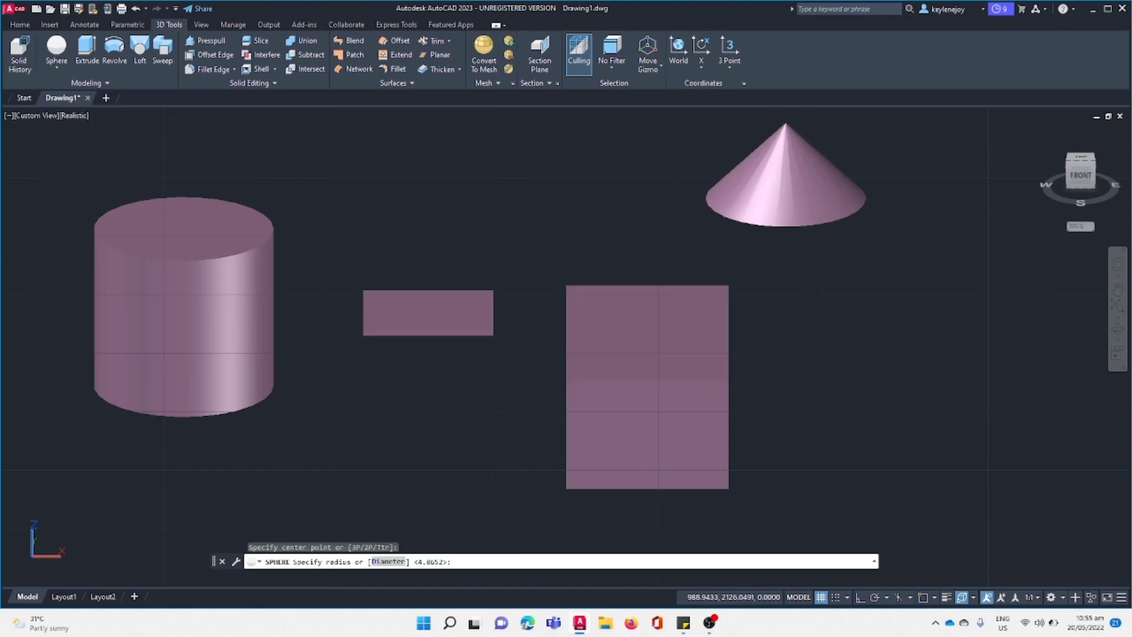
click(829, 374)
Draw a four-sided pyramid above the thin box, about 3.37 in base radius and 1.68 high.
click(58, 69)
click(59, 188)
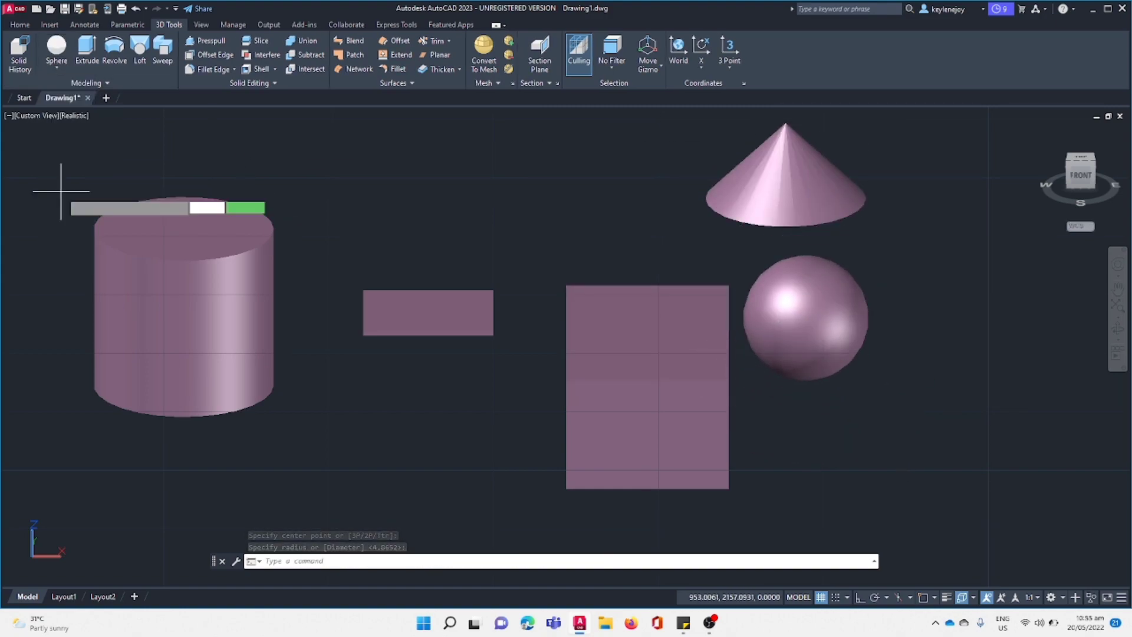
click(452, 149)
click(443, 167)
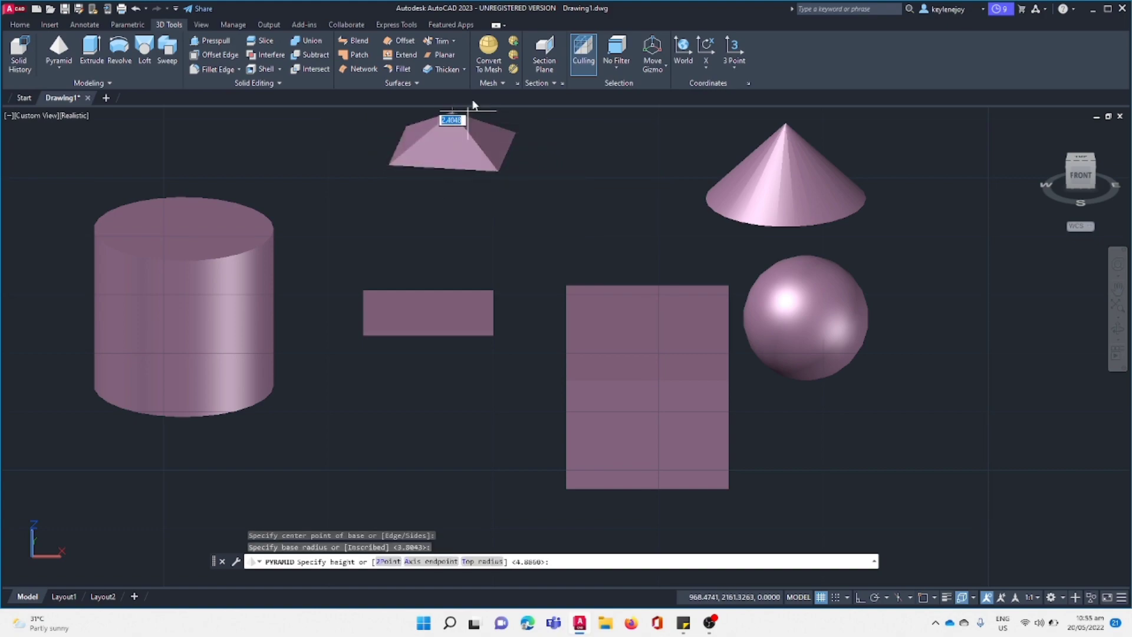
click(451, 114)
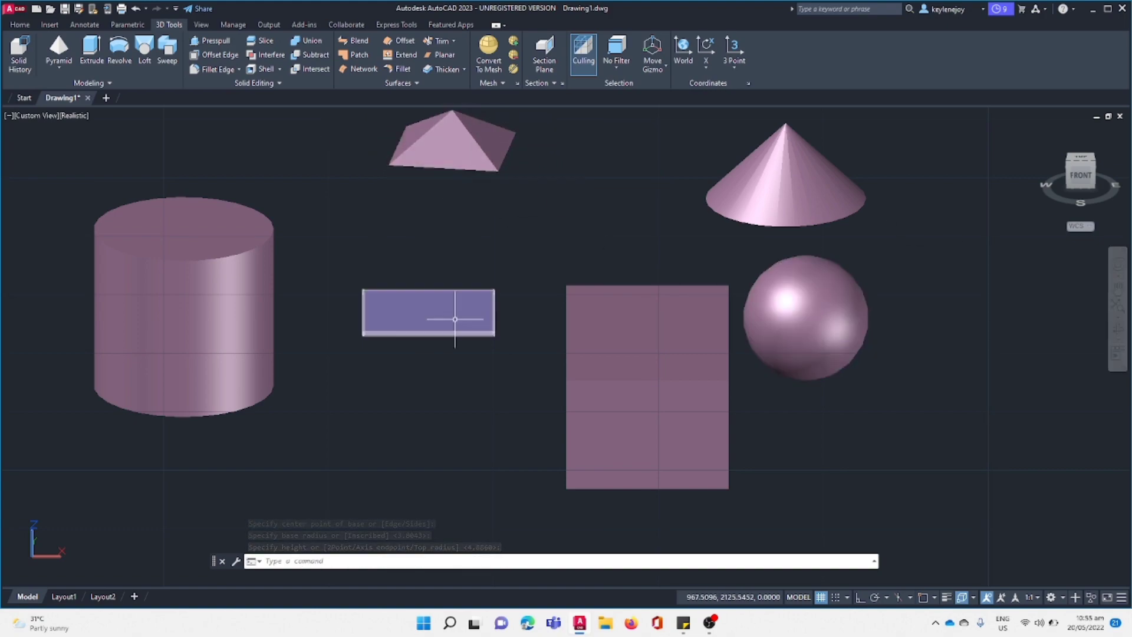
Recolour the cylinder blue with the true color 99,161,212.
click(190, 328)
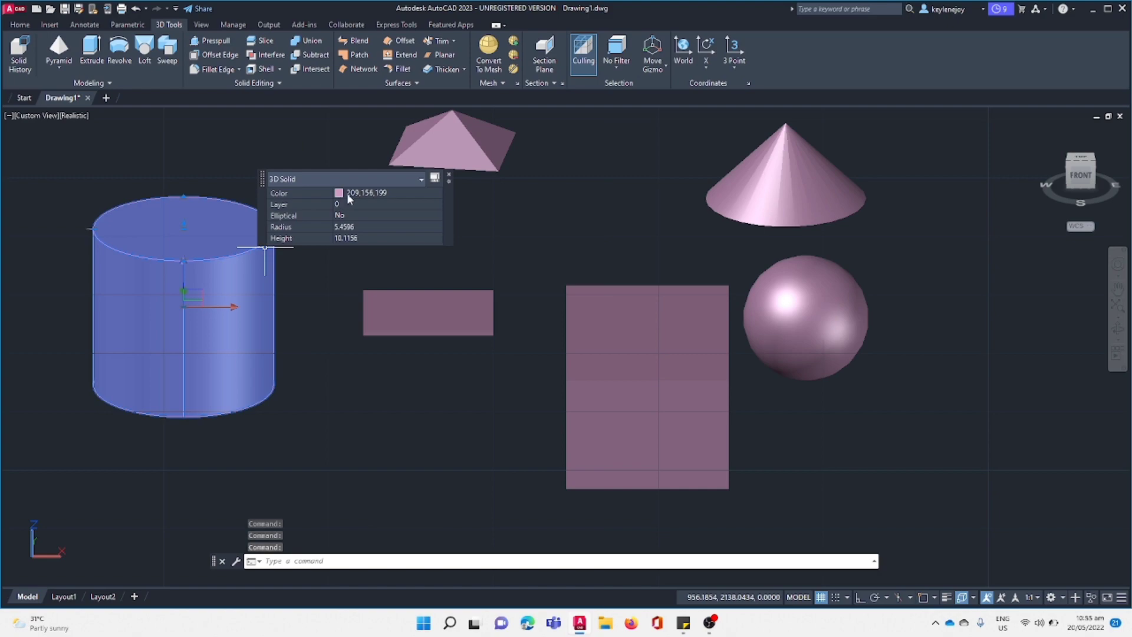
click(349, 194)
click(343, 298)
click(594, 299)
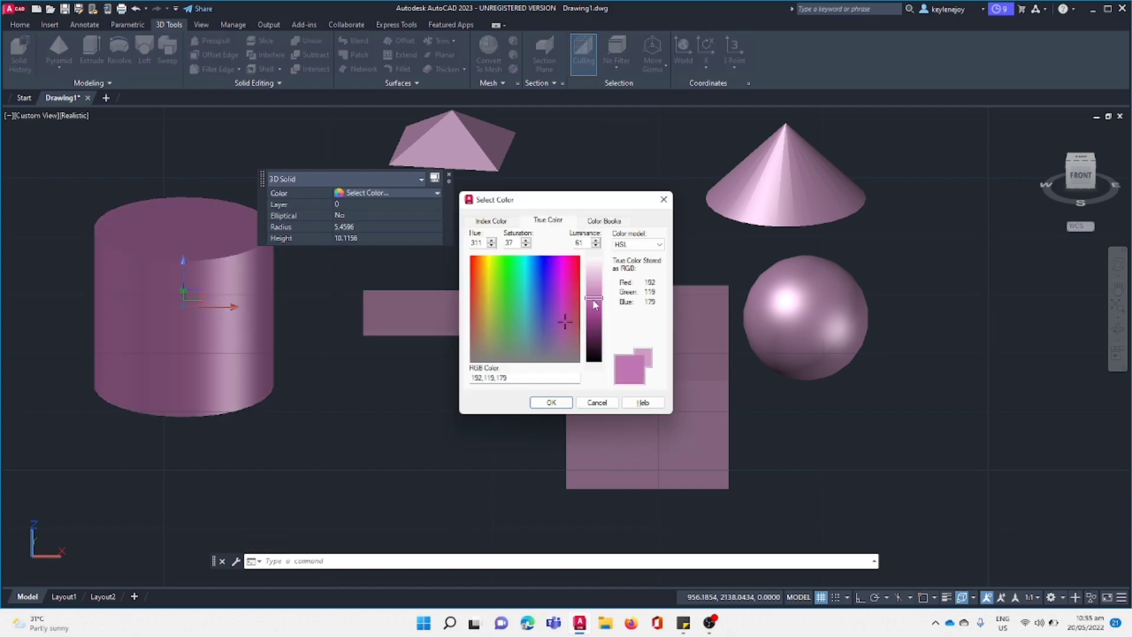
click(549, 403)
key(Escape)
Recolour the thin box green with the true color 126,241,149.
click(394, 296)
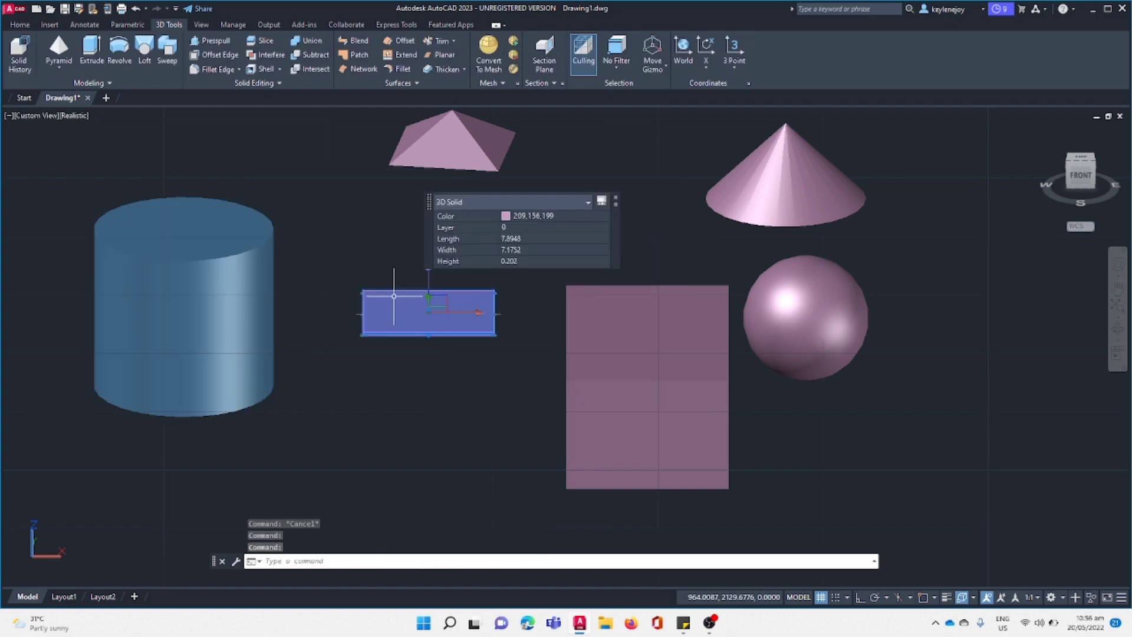
click(518, 214)
click(537, 324)
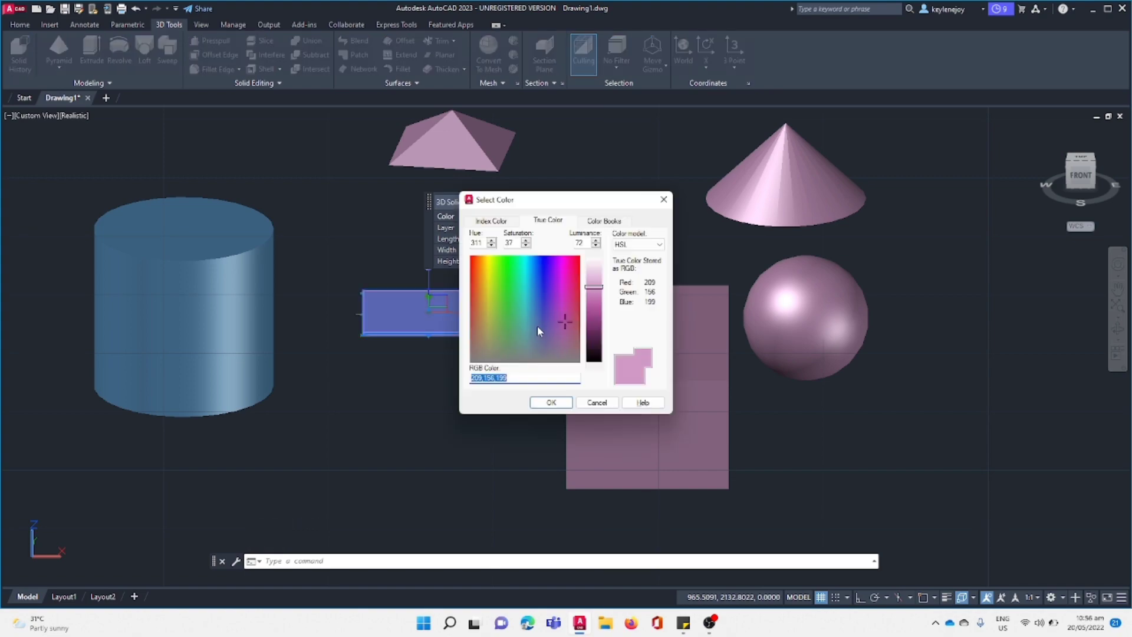
click(511, 275)
click(551, 402)
click(531, 396)
key(Escape)
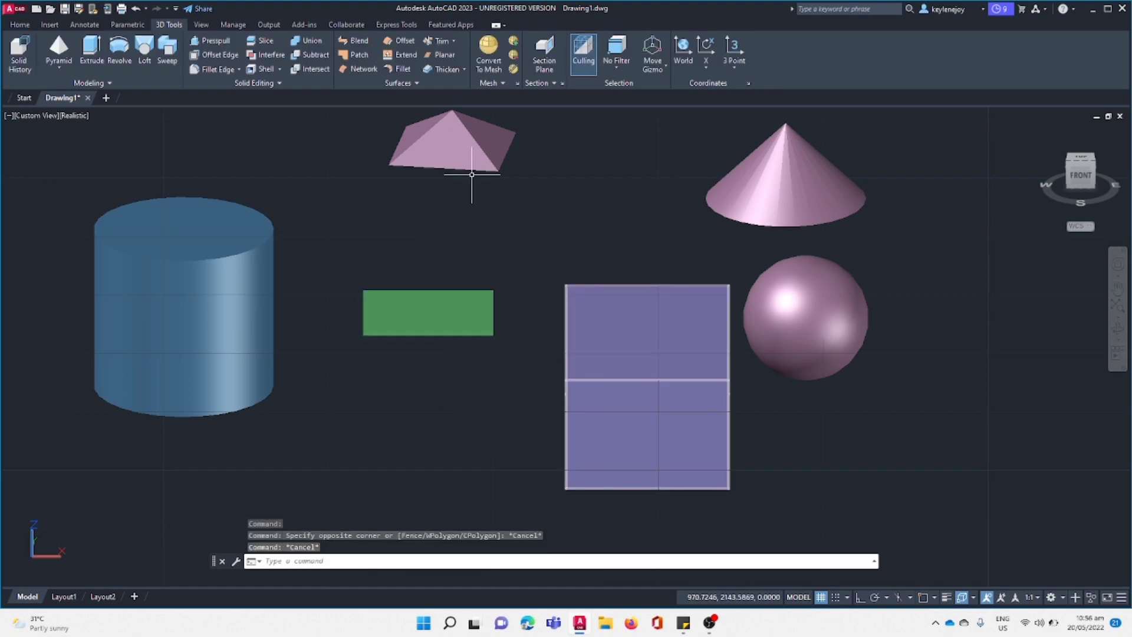
Recolour the sphere gold with the true color 234,204,133.
click(813, 339)
click(955, 251)
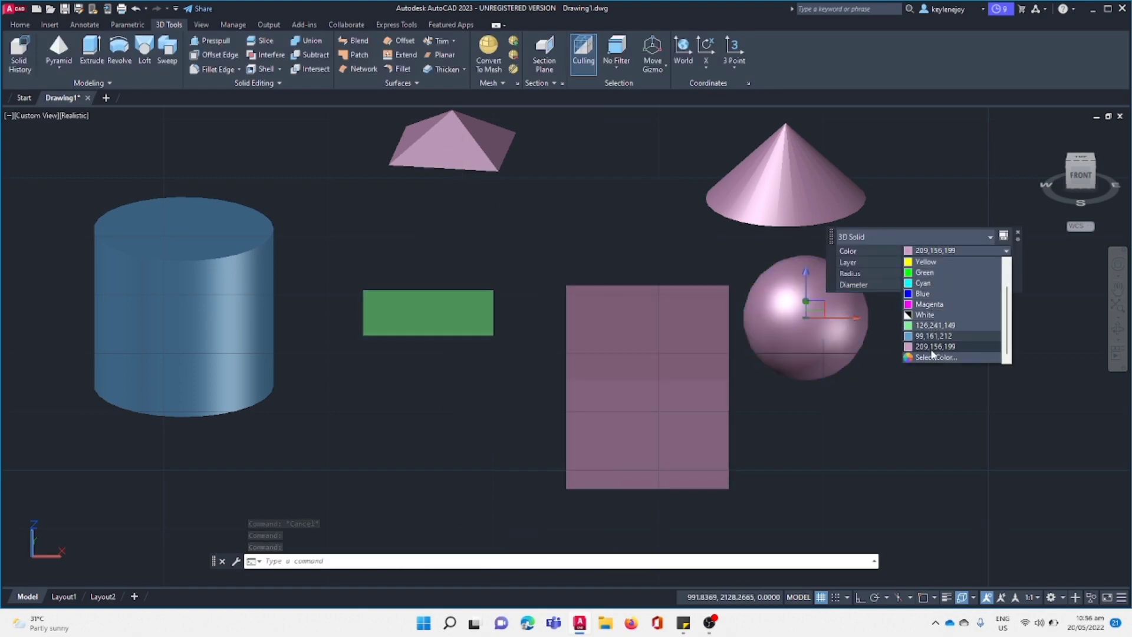
click(938, 358)
click(489, 277)
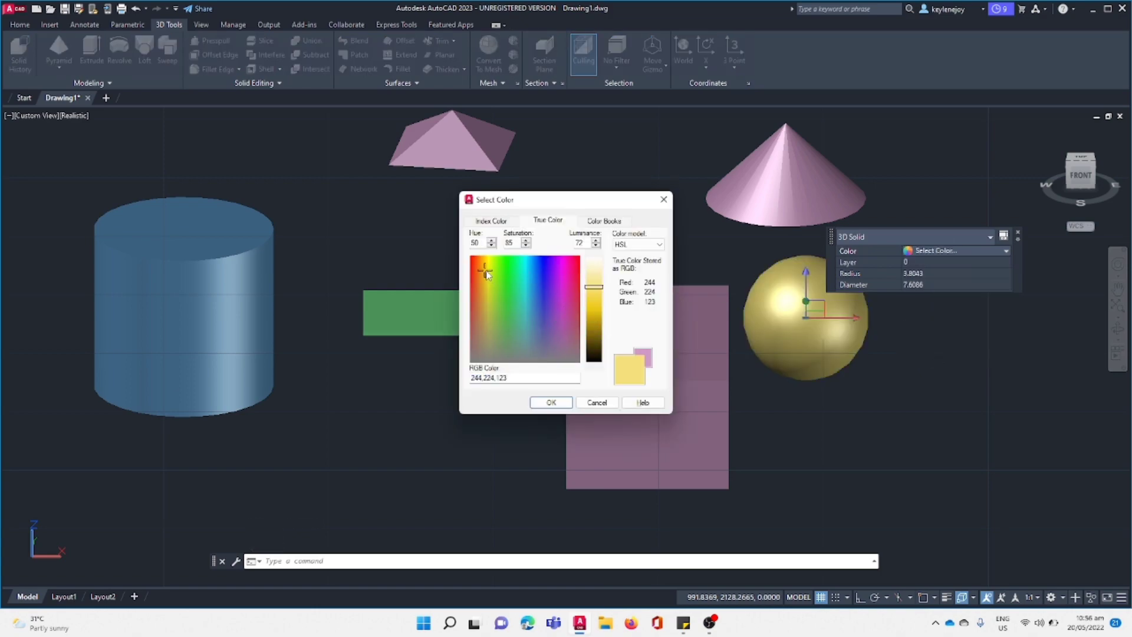
key(Return)
key(Escape)
Recolour the cone light cyan with the true color 141,226,226.
click(764, 198)
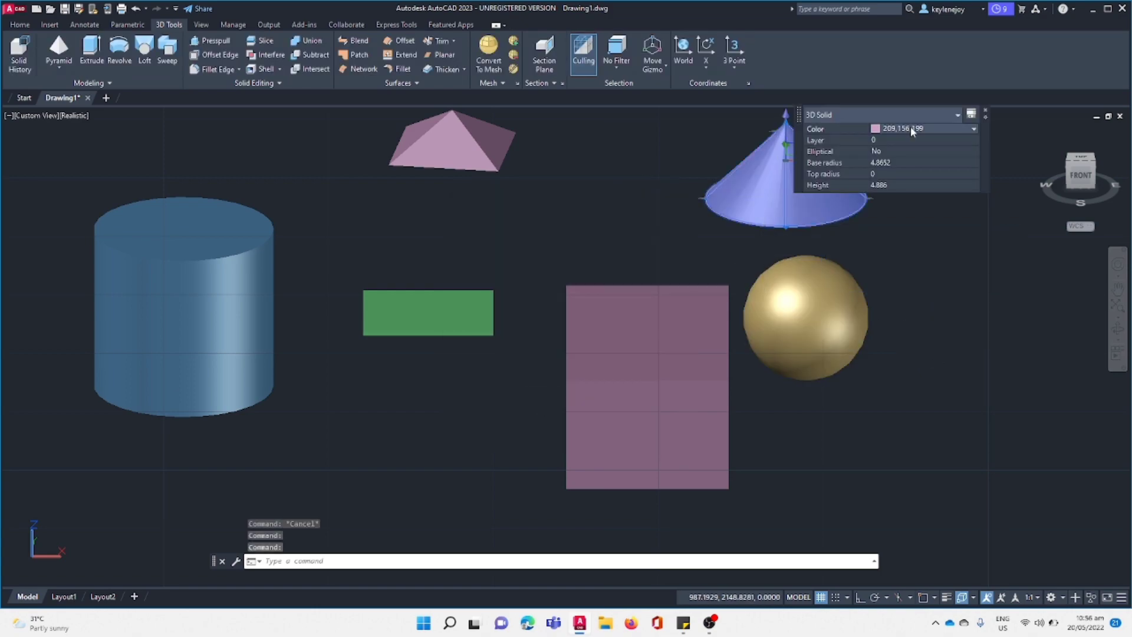
click(943, 129)
click(903, 237)
drag(568, 297, 530, 284)
click(551, 403)
click(627, 232)
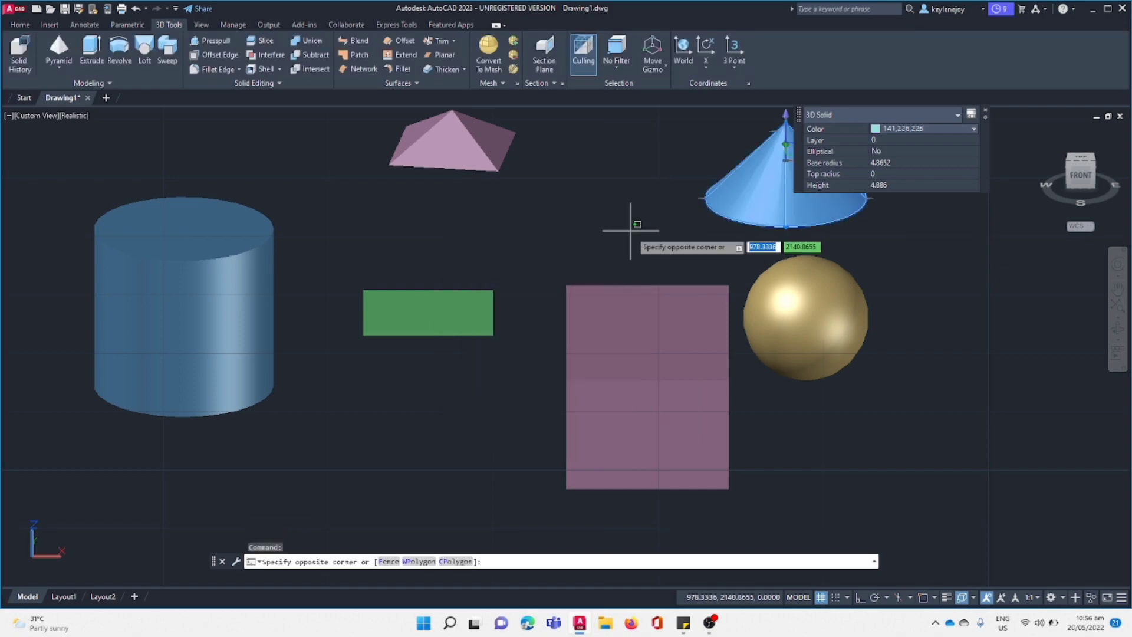
key(Escape)
Move the pyramid down, closer to the thin green box.
click(455, 139)
drag(454, 159, 486, 258)
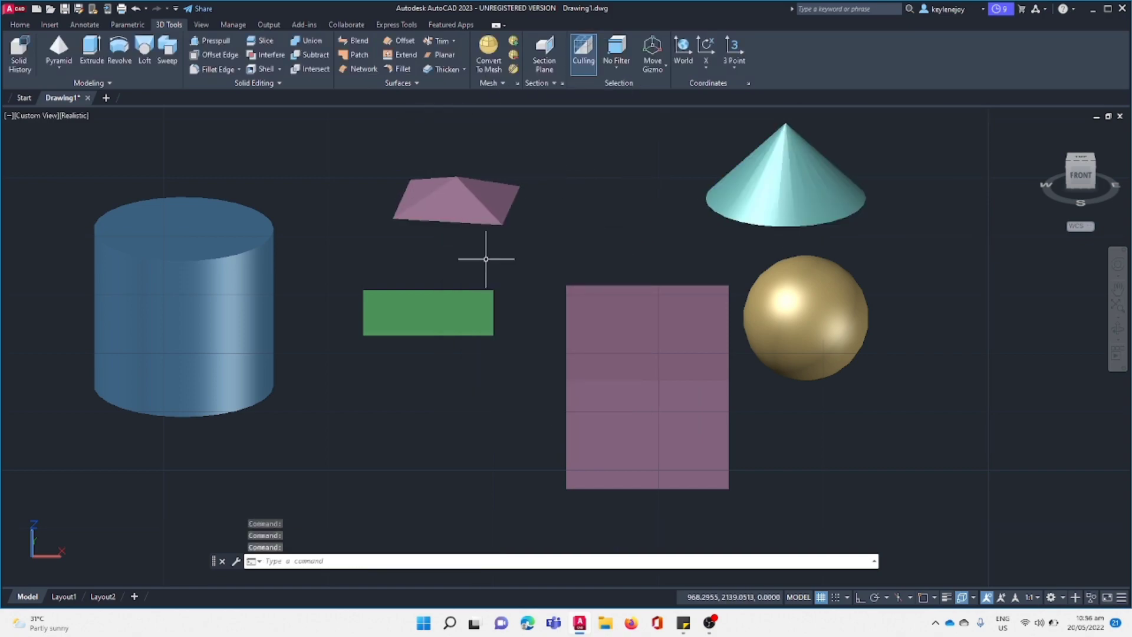
click(492, 236)
click(523, 250)
Recolour the pyramid greyish lavender with the true color 170,169,199.
click(456, 202)
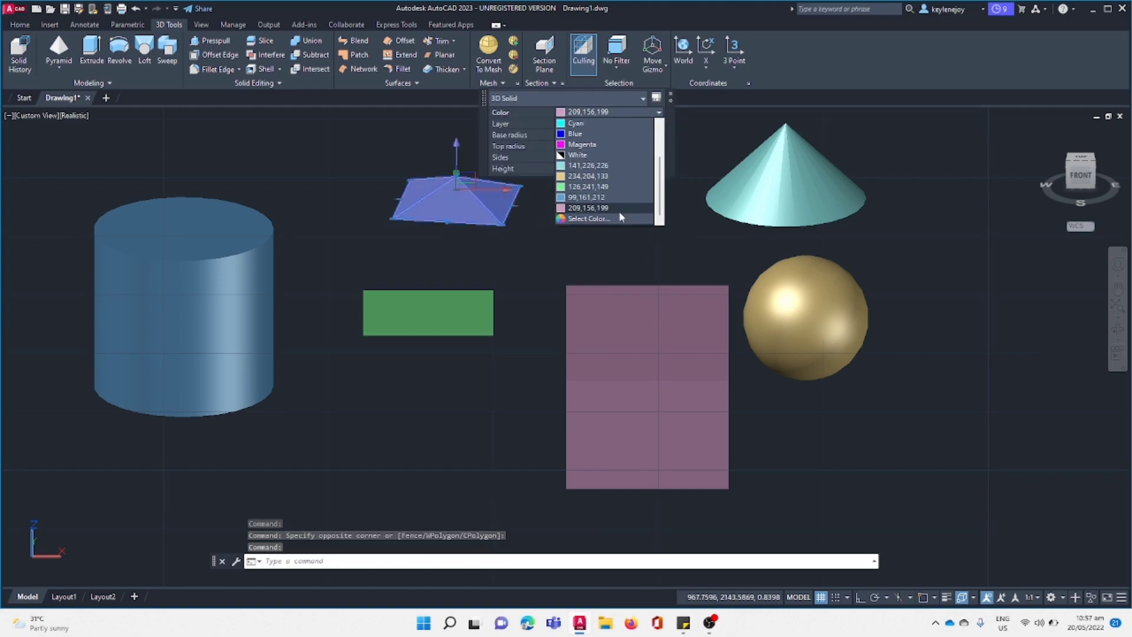
click(620, 218)
click(559, 402)
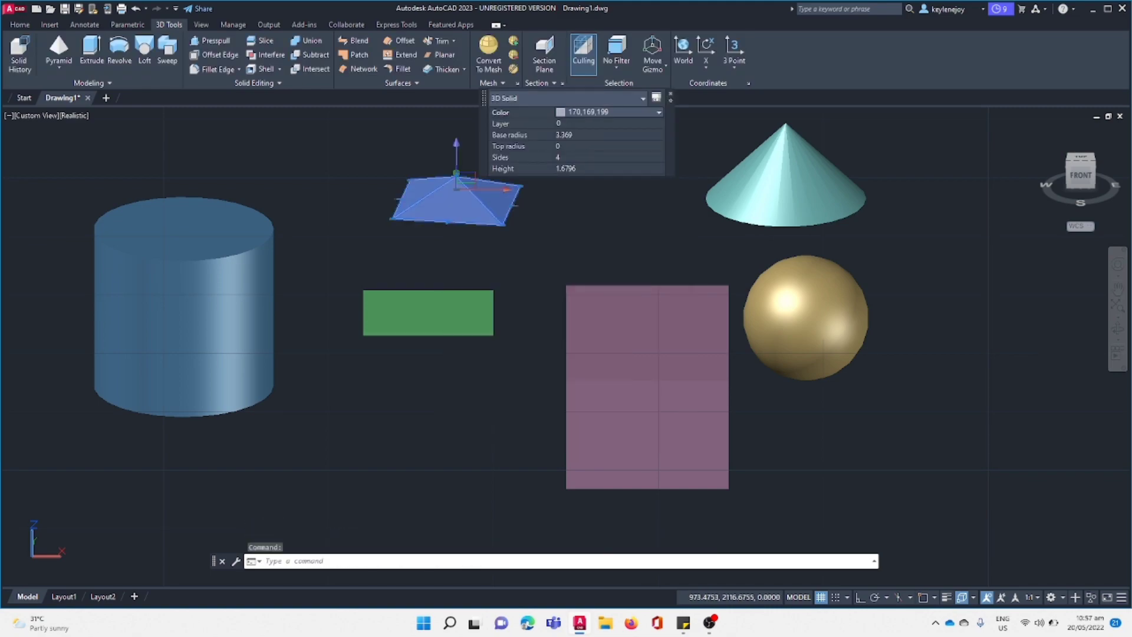
key(Escape)
Erase the thin green box below the pyramid.
mouse_move(1080, 177)
mouse_down()
mouse_move(637, 273)
mouse_move(456, 223)
mouse_move(924, 275)
mouse_move(924, 154)
mouse_up()
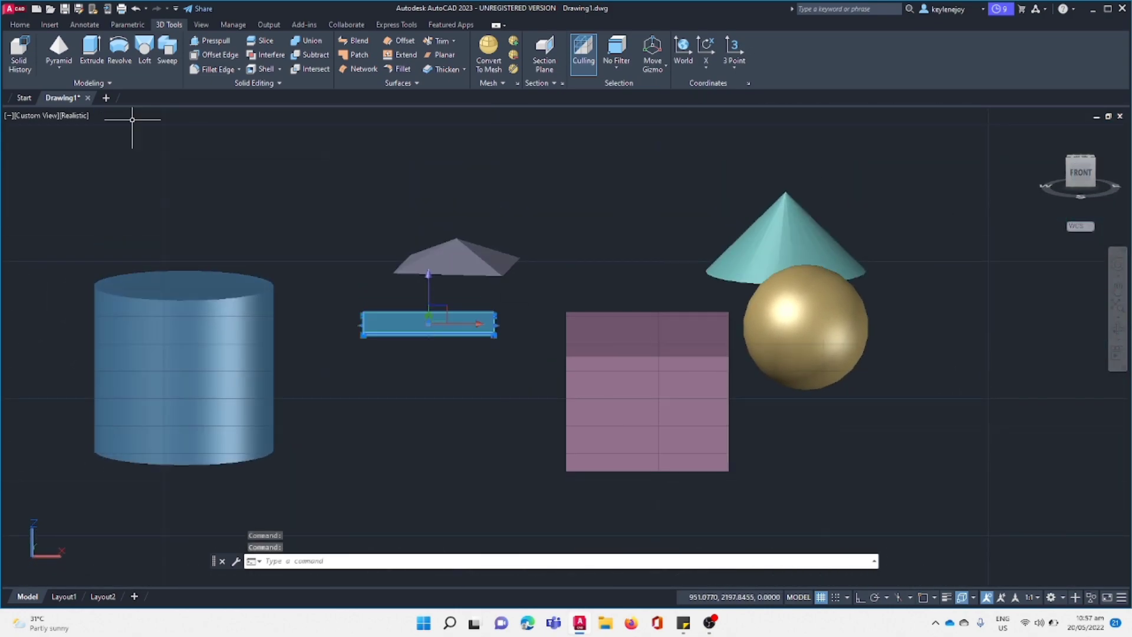
click(56, 25)
click(21, 25)
click(272, 41)
drag(1080, 173, 1130, 288)
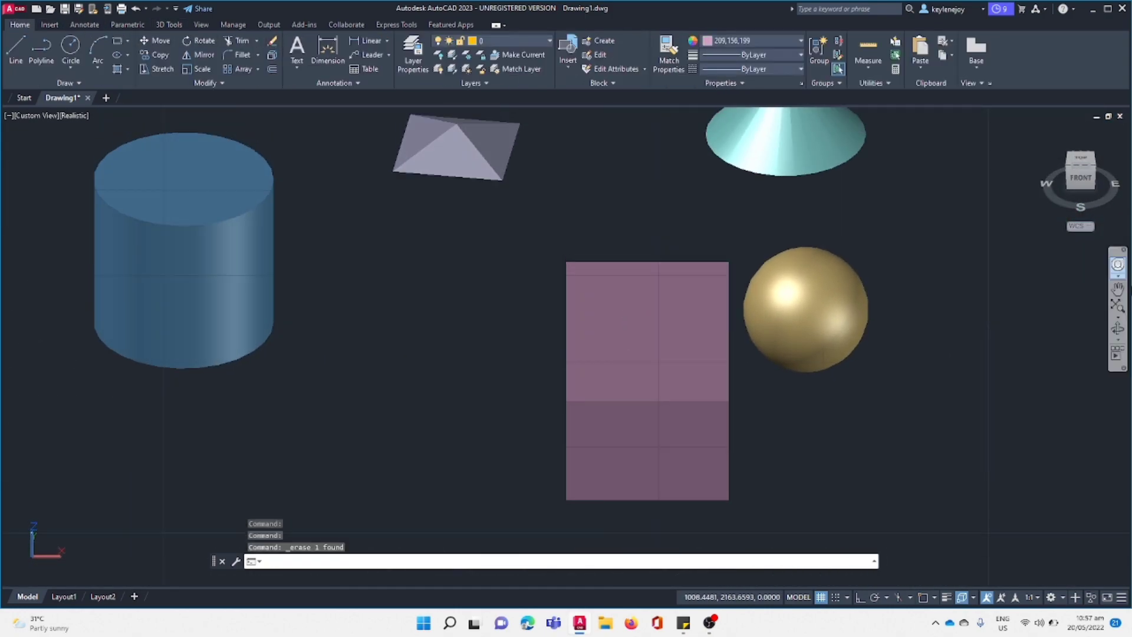
scroll(662, 298, down, 4)
scroll(662, 298, up, 2)
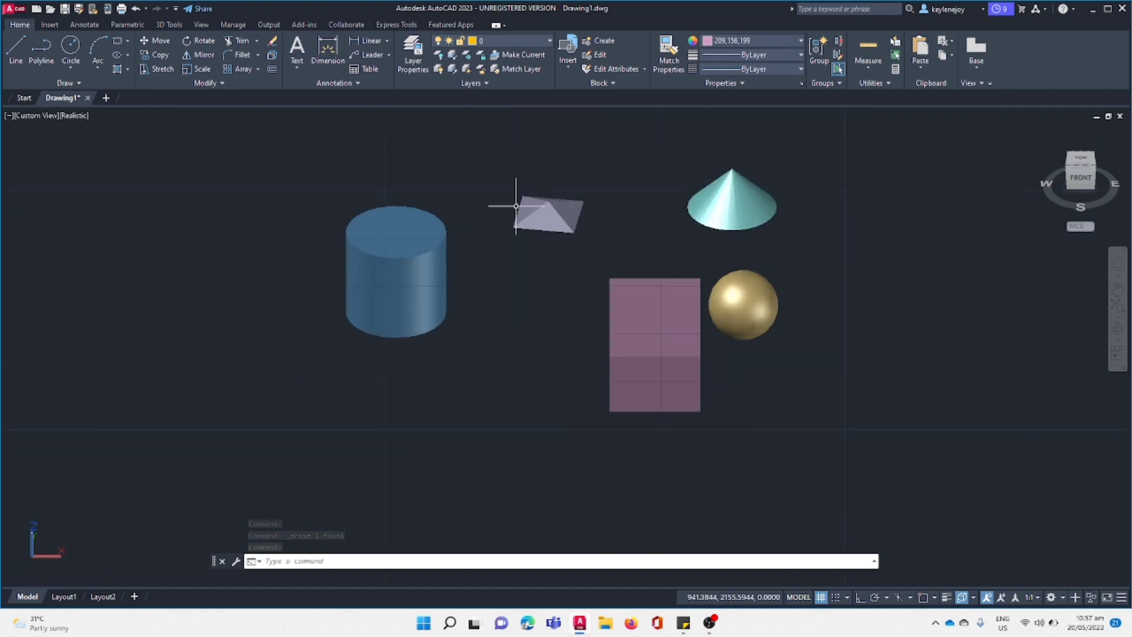
click(157, 43)
drag(519, 168, 605, 258)
click(154, 47)
click(546, 221)
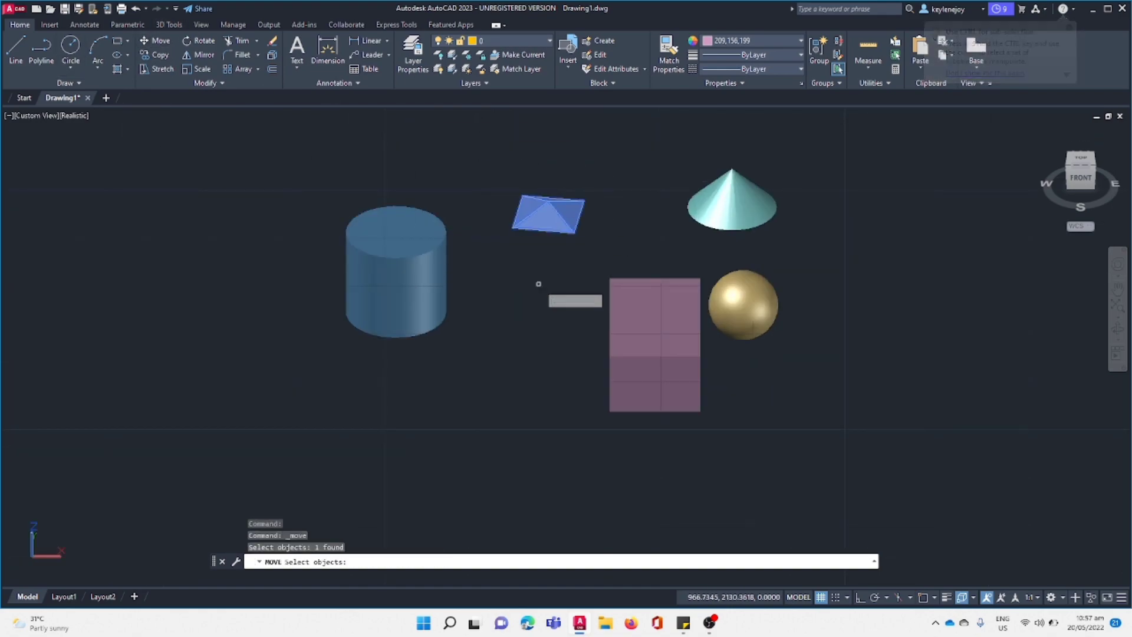
click(544, 225)
click(574, 230)
click(746, 318)
click(831, 321)
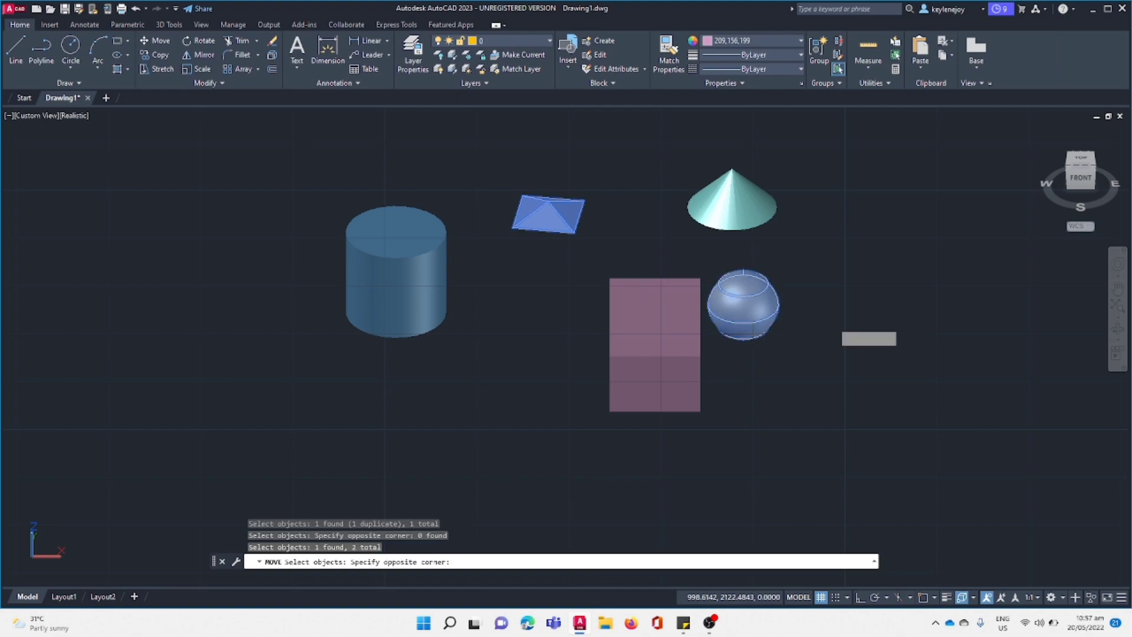
key(Escape)
Reposition the solids in a tilted front view: cylinder down toward the tall box, pyramid down between them, sphere down and away from the box.
mouse_move(1081, 176)
mouse_down()
mouse_move(936, 139)
mouse_move(1068, 212)
mouse_move(1056, 189)
mouse_move(1064, 129)
mouse_move(1062, 157)
mouse_move(1089, 164)
mouse_up()
mouse_move(919, 167)
shift+middle_down()
mouse_move(879, 212)
mouse_move(978, 248)
mouse_move(1002, 204)
shift+middle_up()
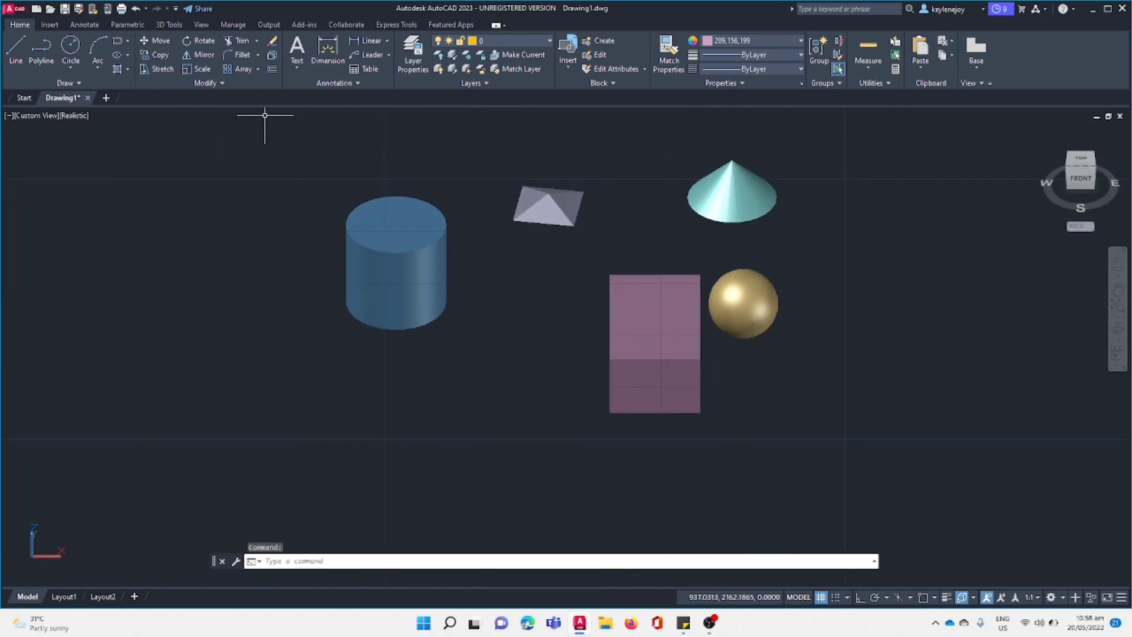
click(393, 259)
drag(392, 260, 441, 358)
mouse_move(657, 338)
mouse_down()
mouse_move(496, 244)
mouse_move(652, 338)
mouse_up()
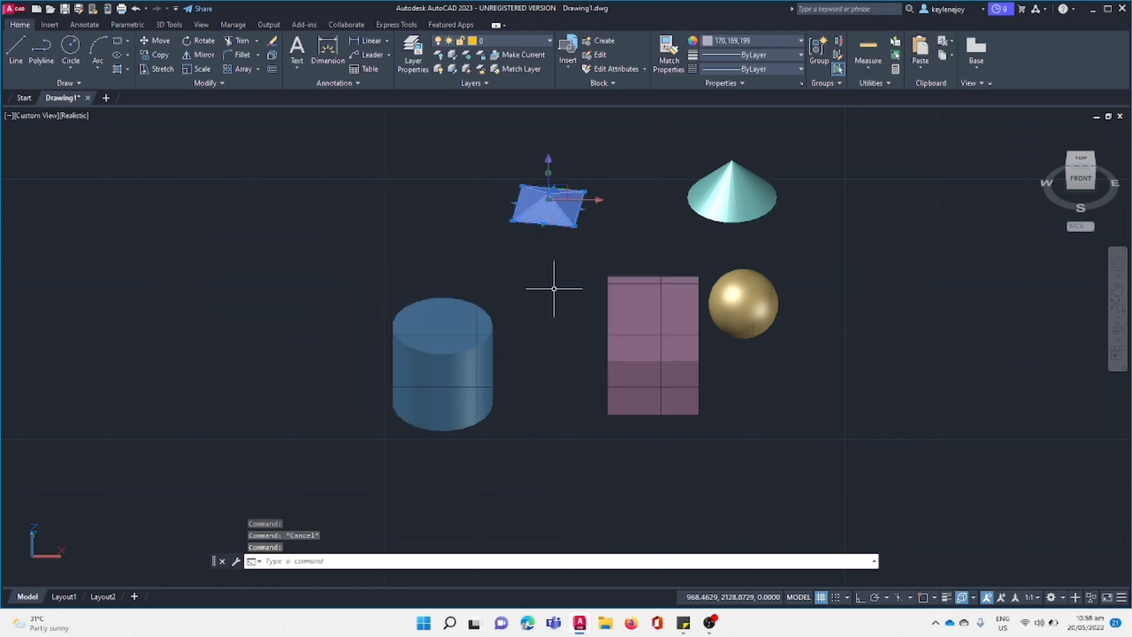
key(Escape)
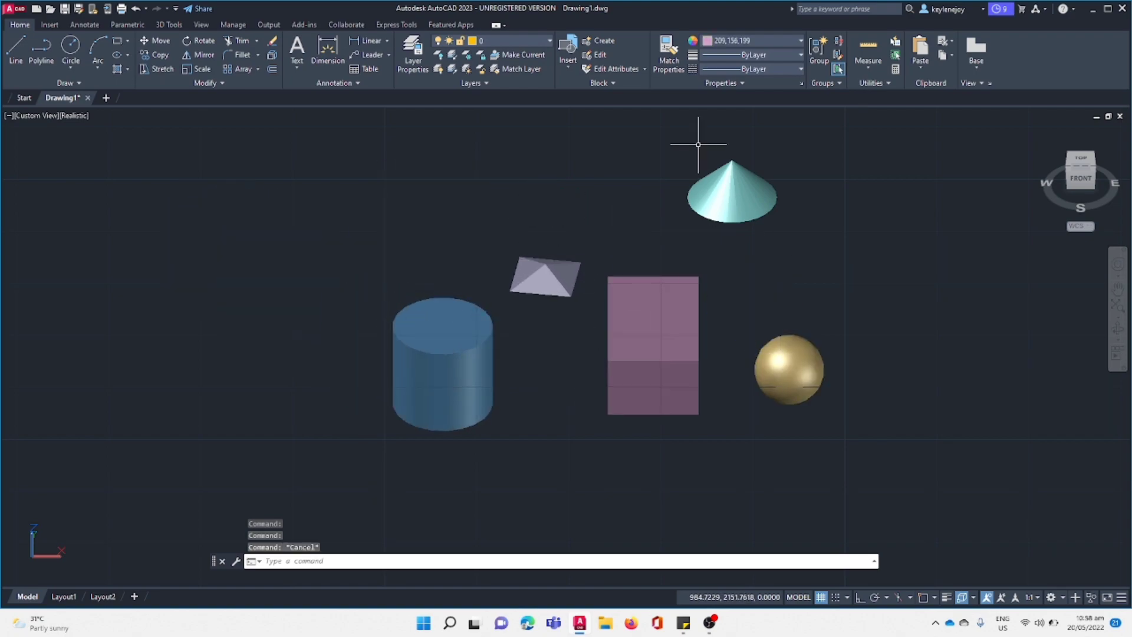
Rearrange the cone above the cylinder, the sphere up and left, and the tall box closer to the cylinder, ending in a straight front view.
ctrl+drag(725, 208, 456, 249)
drag(789, 389, 637, 245)
click(643, 362)
key(Escape)
shift+middle_drag(647, 318, 868, 177)
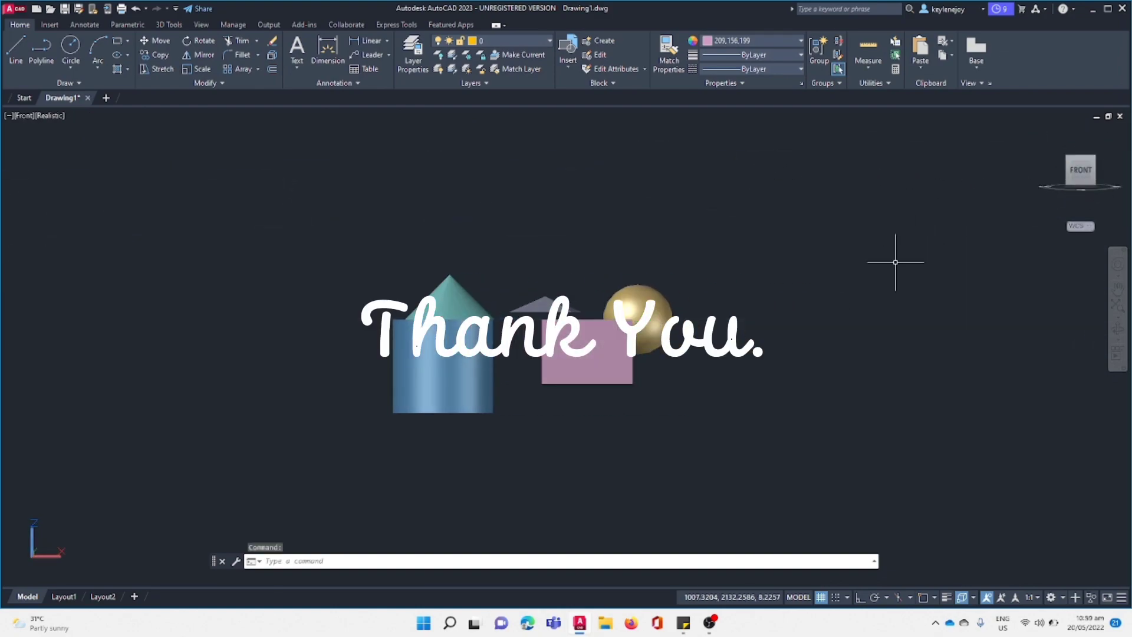